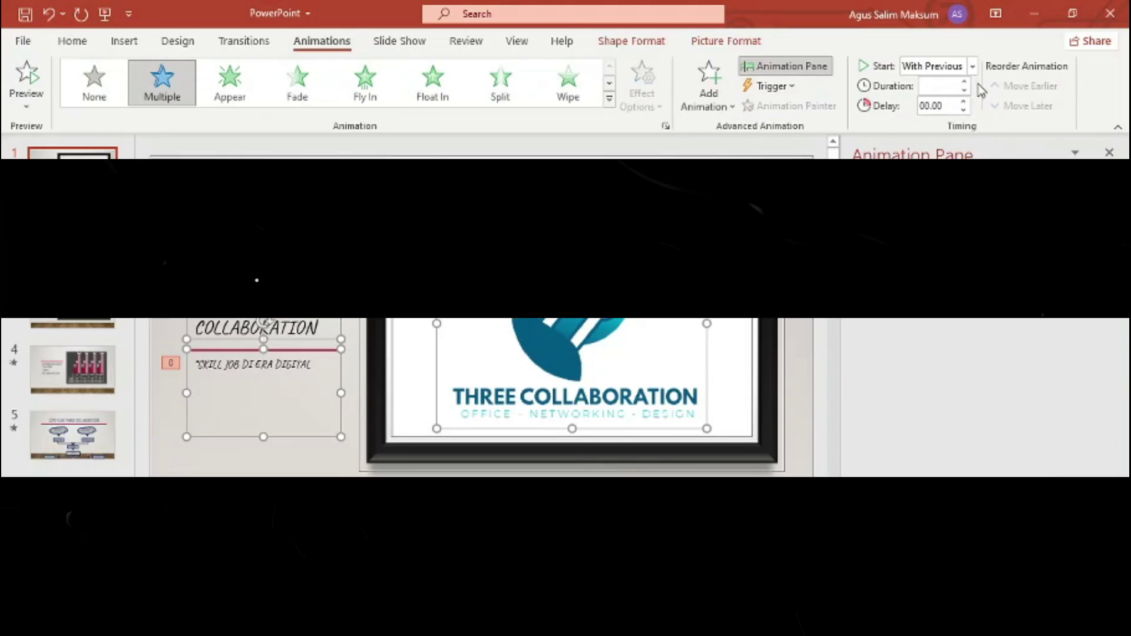
Set the logo, title and subtitle animations to start After Previous, then play the slide show.
left_click(973, 66)
left_click(957, 122)
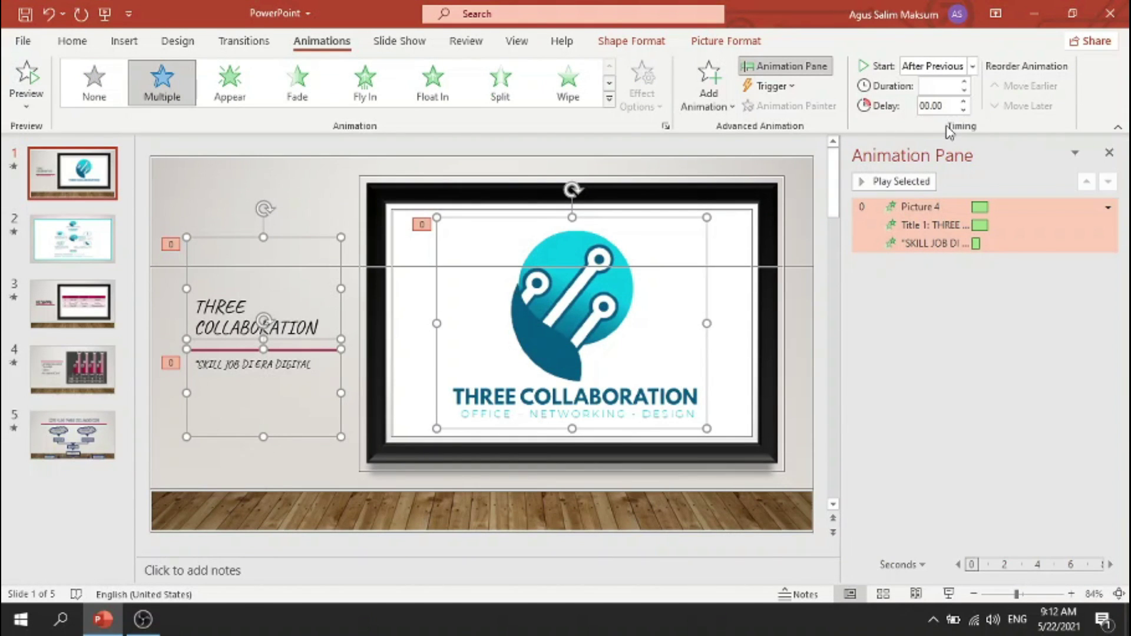
left_click(1000, 339)
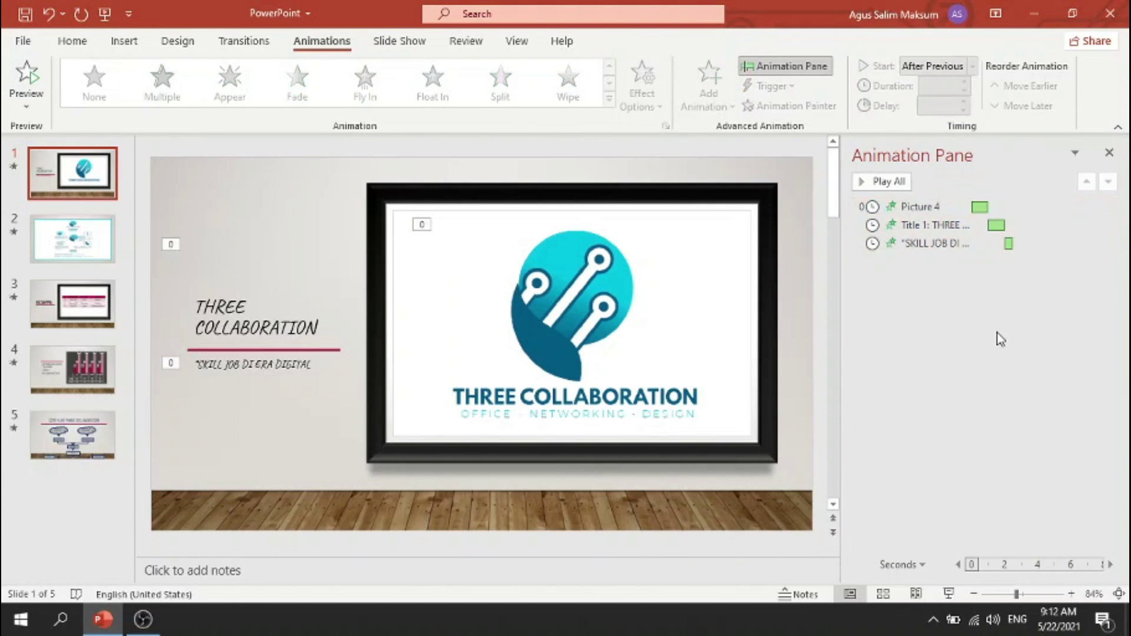
key("F5")
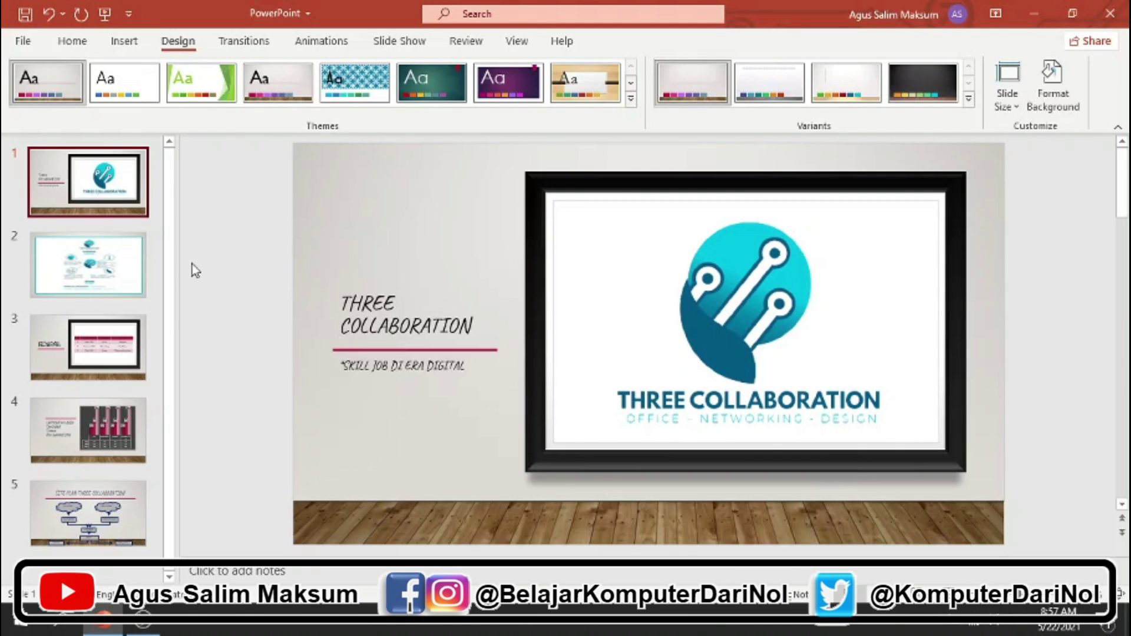
Switch to the Transitions settings and expand the full Transition to This Slide gallery.
left_click(240, 54)
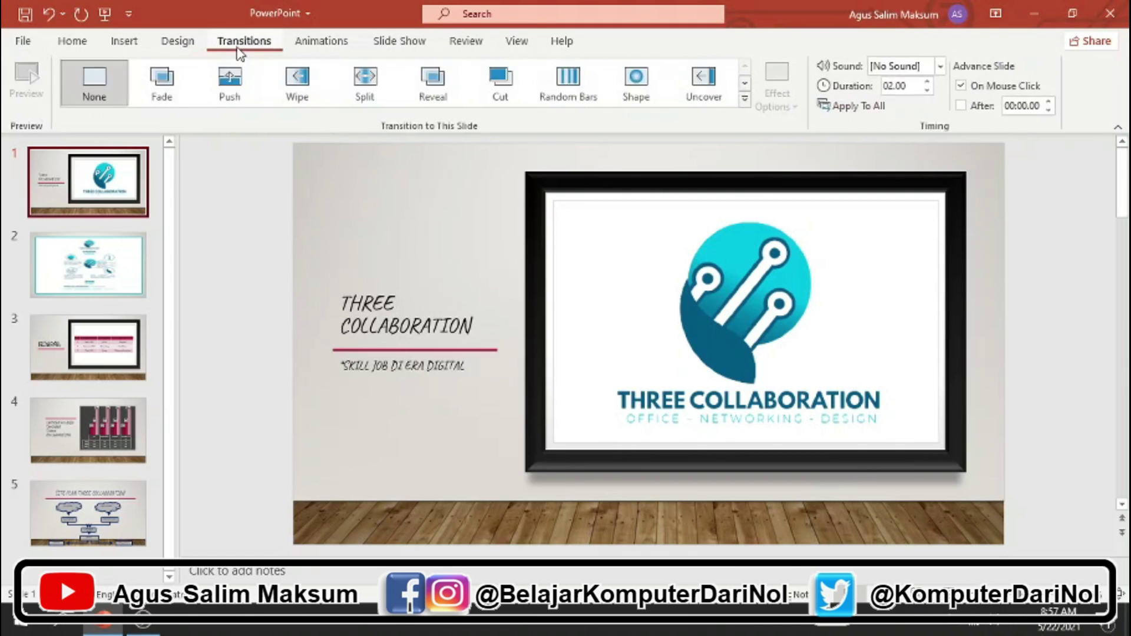
left_click(307, 49)
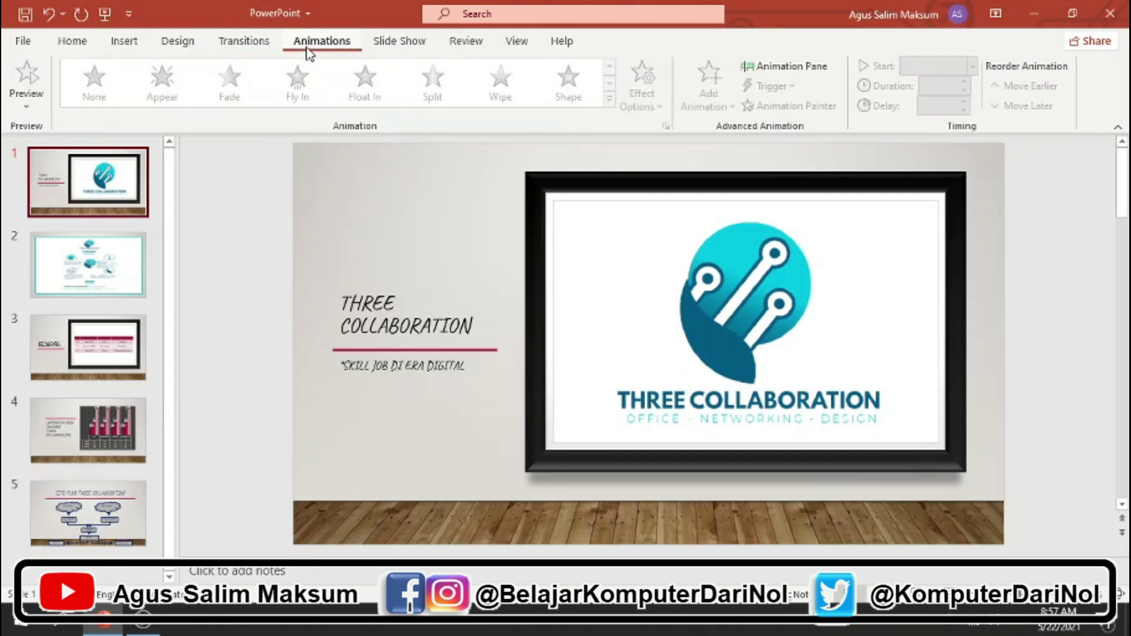
left_click(235, 53)
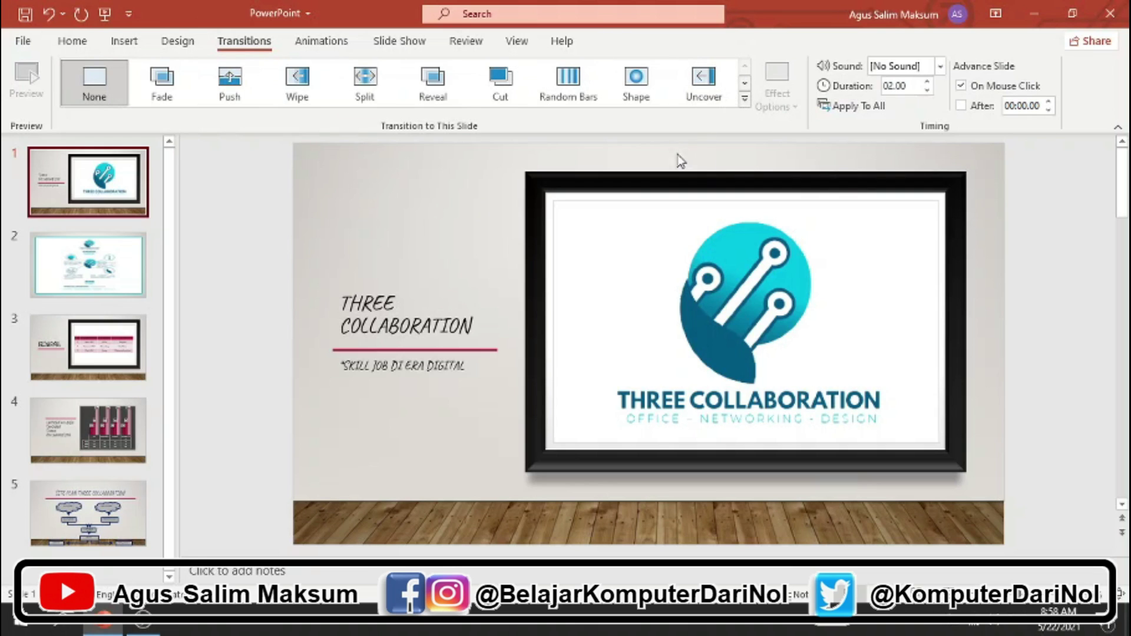
left_click(745, 101)
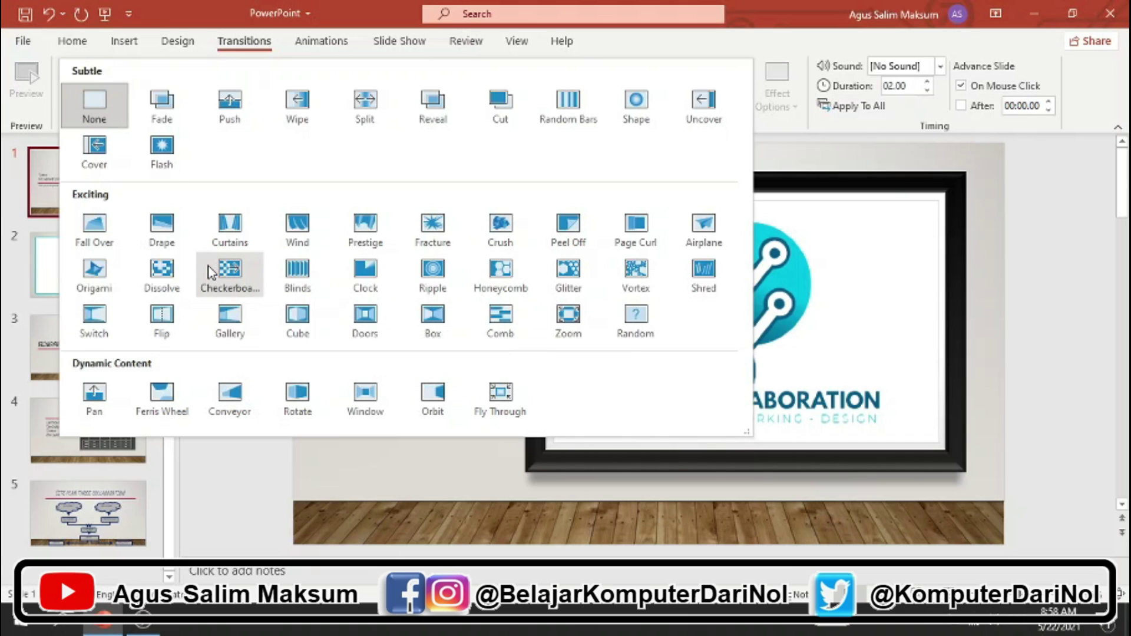
Try the Honeycomb and then the Gallery transitions on slide 1.
left_click(501, 278)
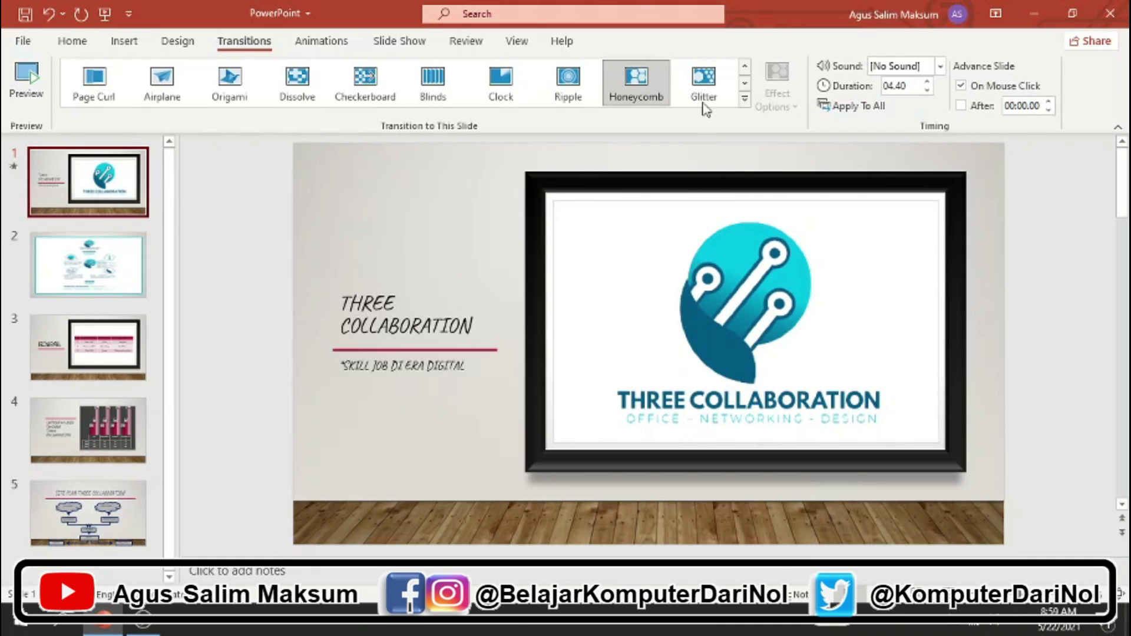
left_click(745, 112)
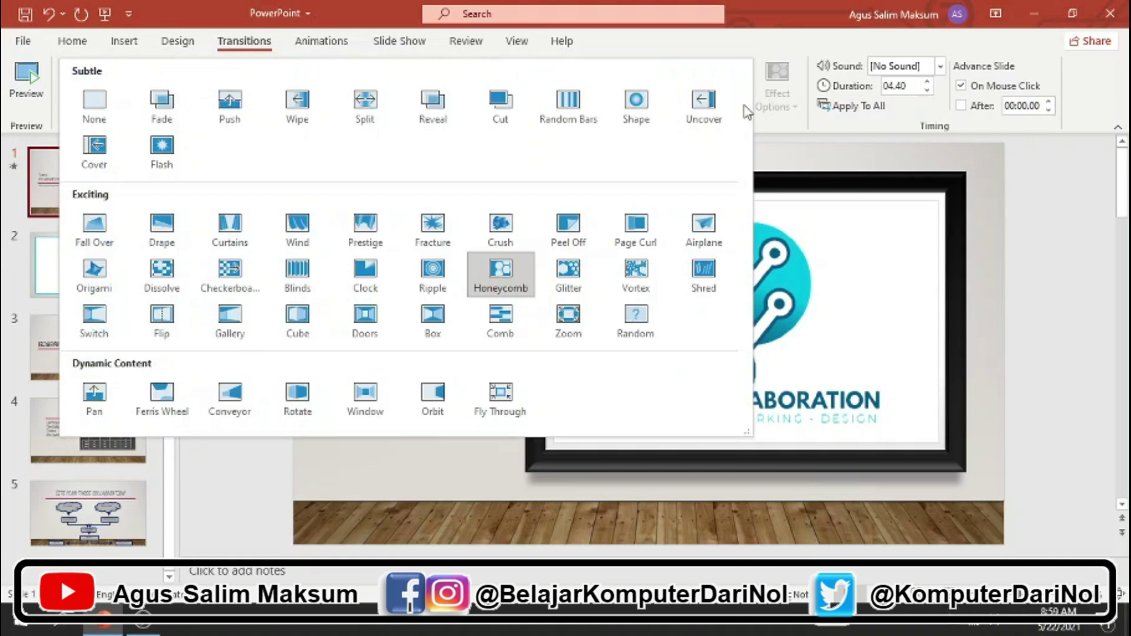
left_click(250, 298)
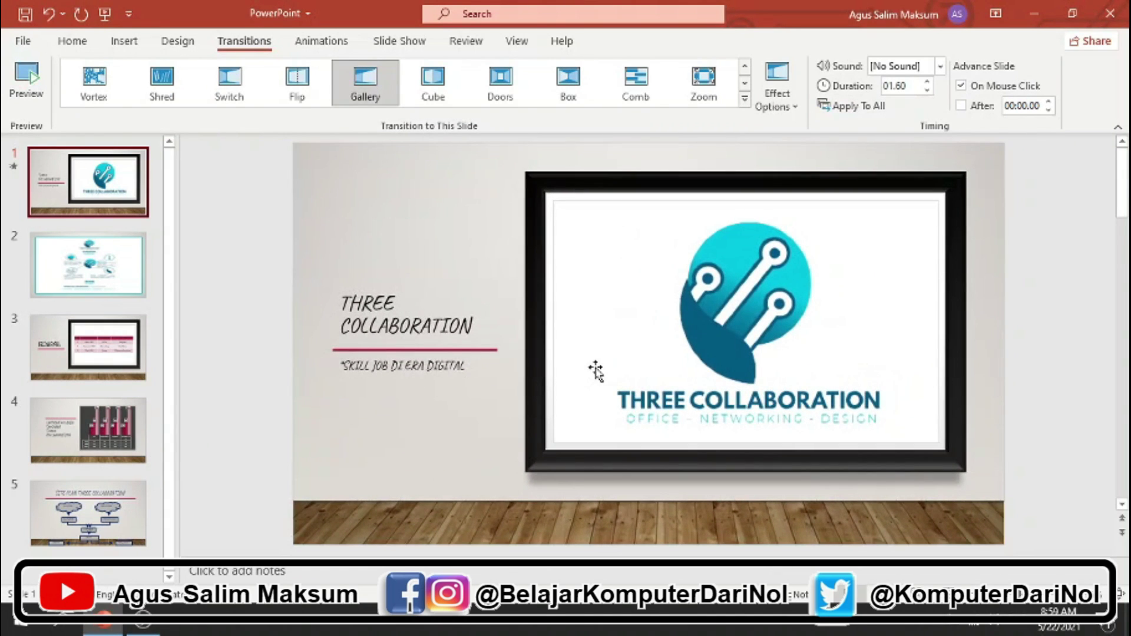
Apply the 04.00-second Vortex transition to slide 1 and list its direction variations.
left_click(745, 99)
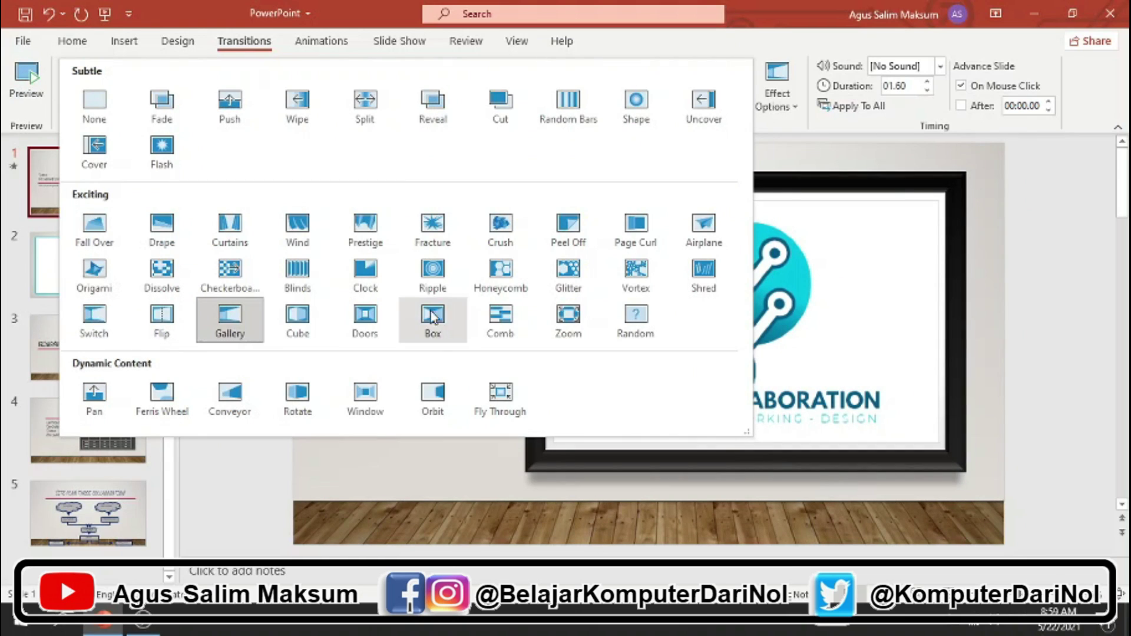
left_click(650, 281)
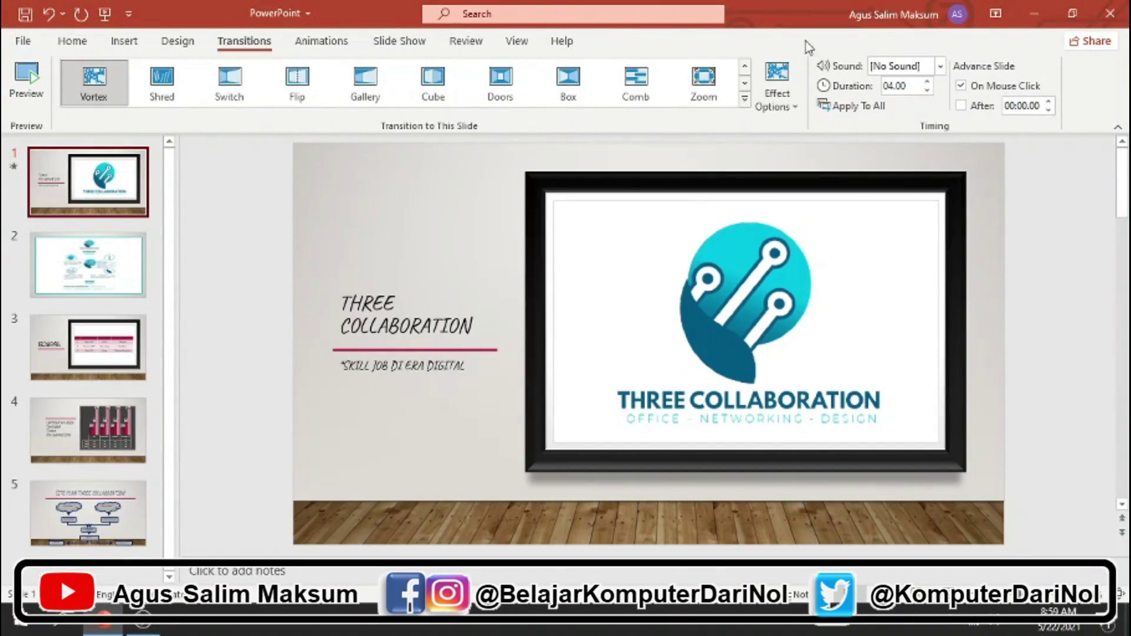
left_click(782, 113)
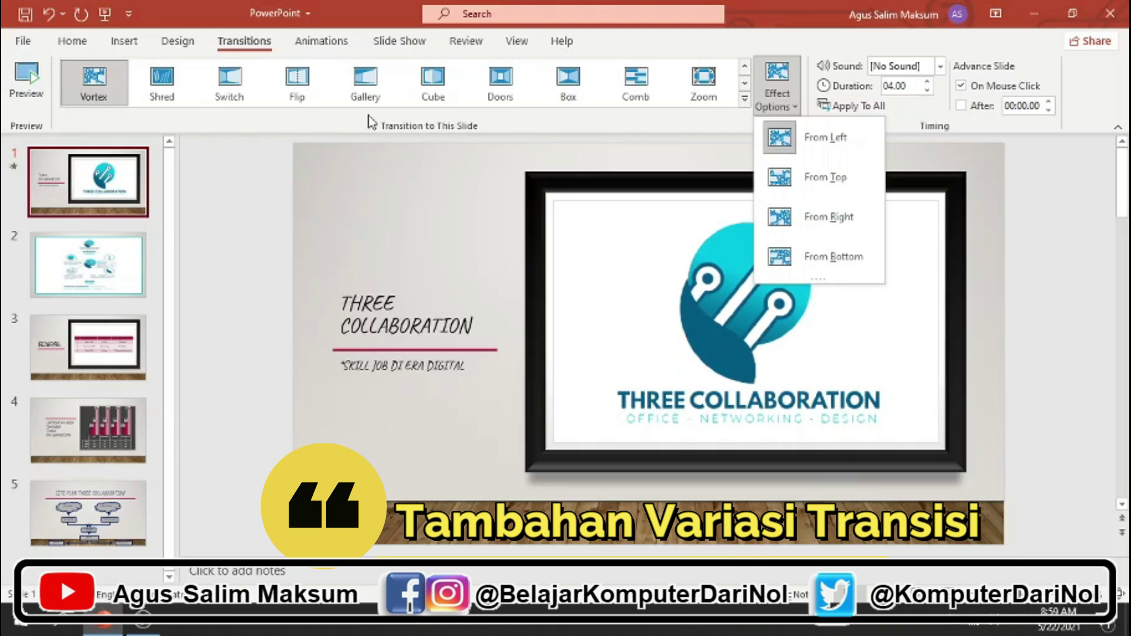
Preview the Vortex transition From Left, From Top and From Right, ending with From Bottom.
left_click(826, 154)
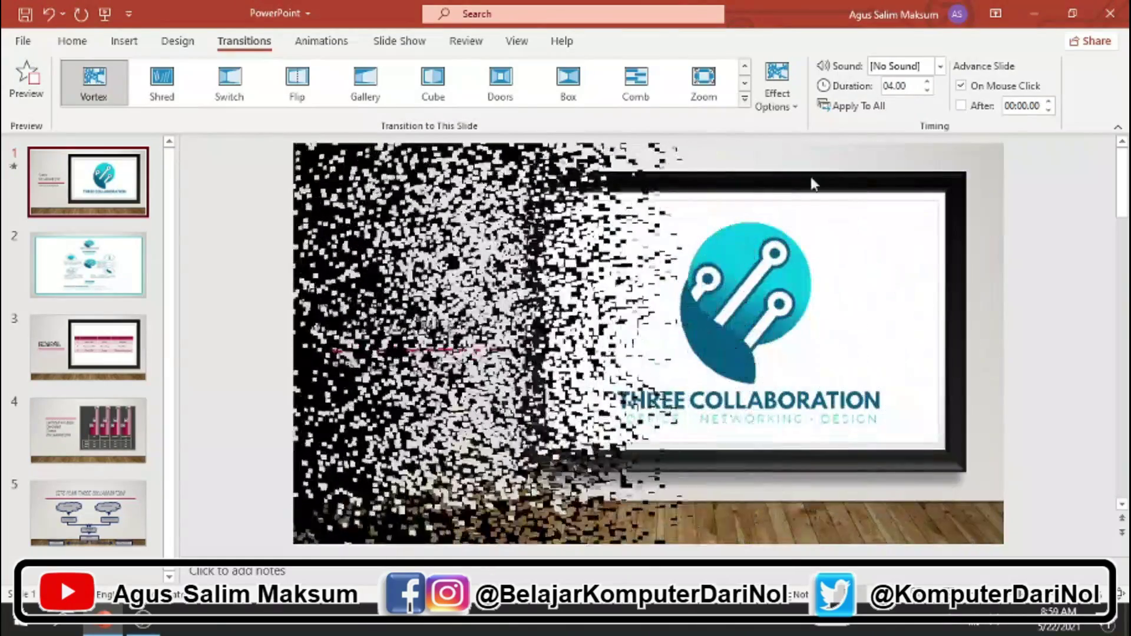
left_click(795, 106)
left_click(825, 176)
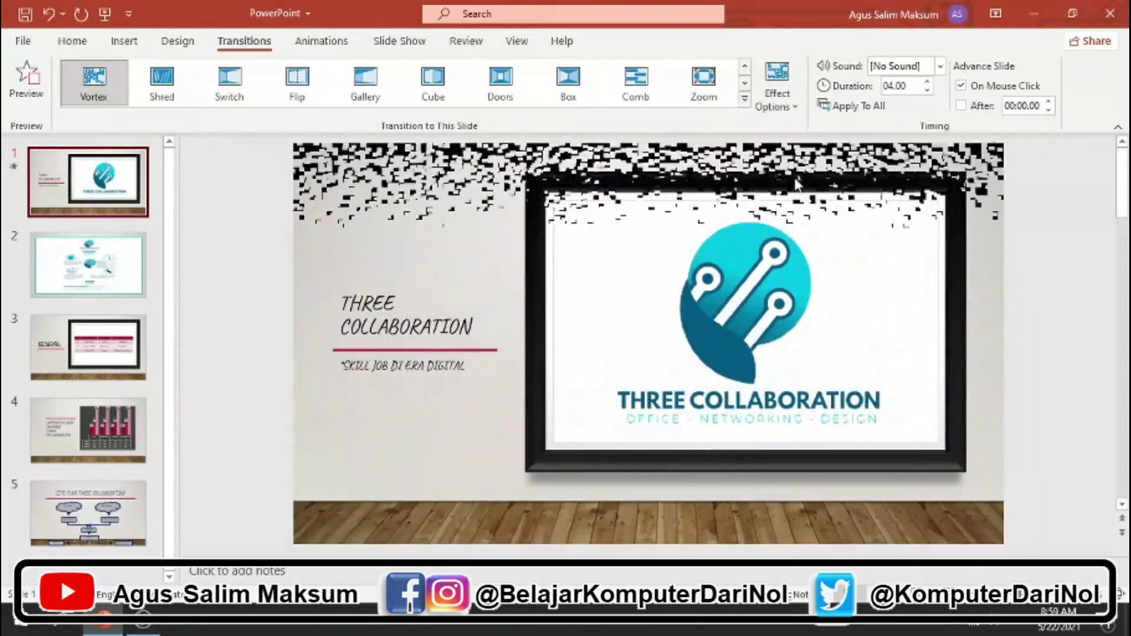
left_click(775, 103)
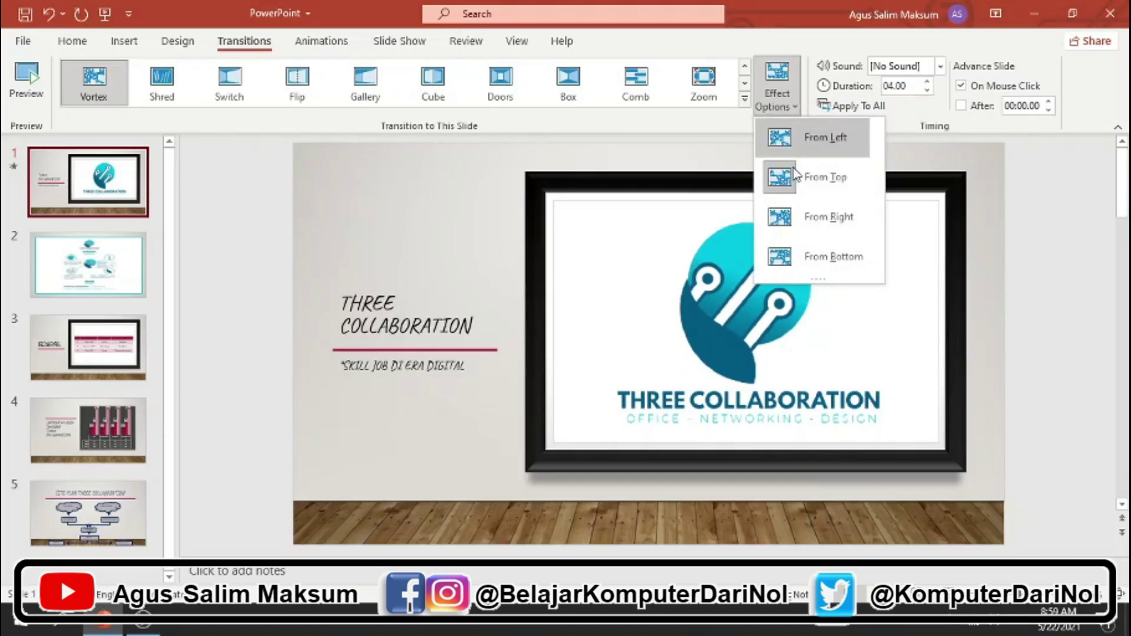
left_click(802, 212)
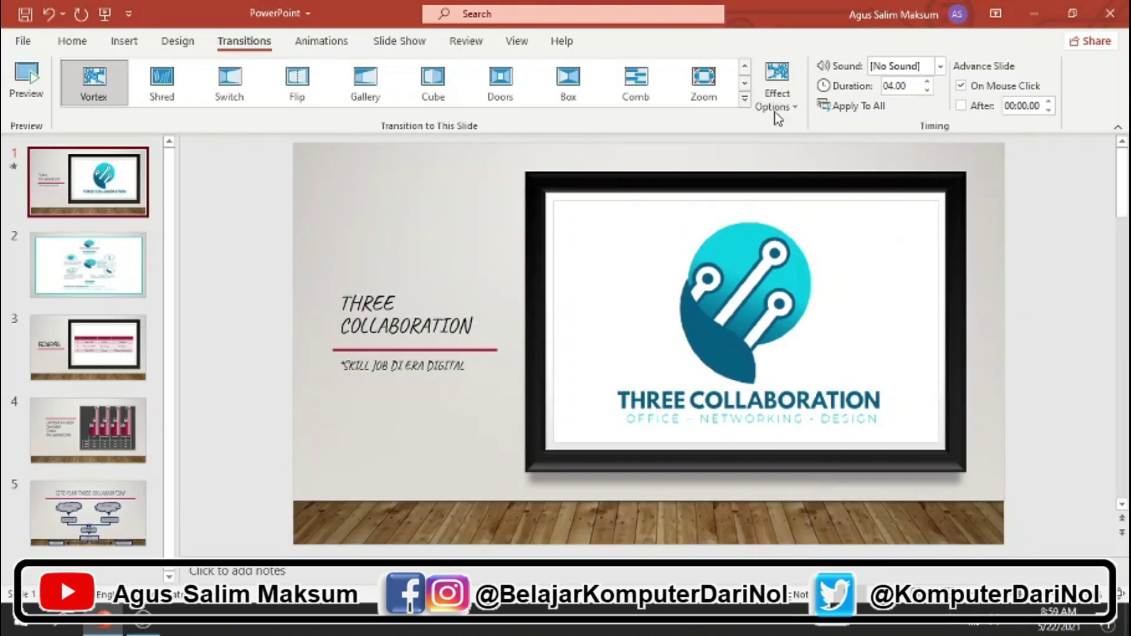
left_click(778, 109)
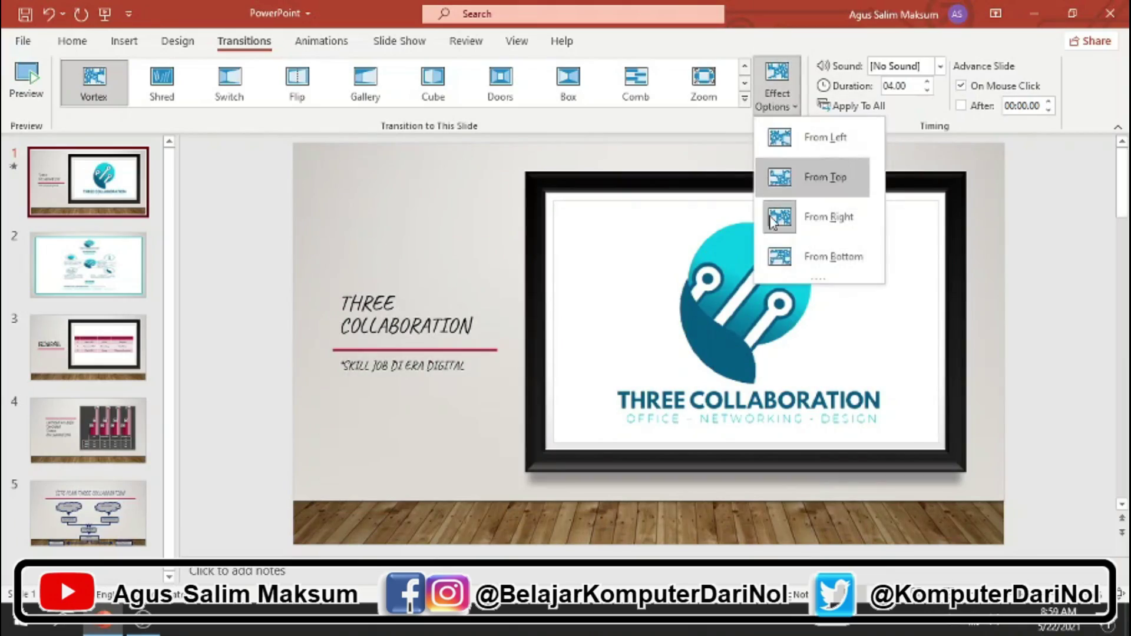
left_click(788, 259)
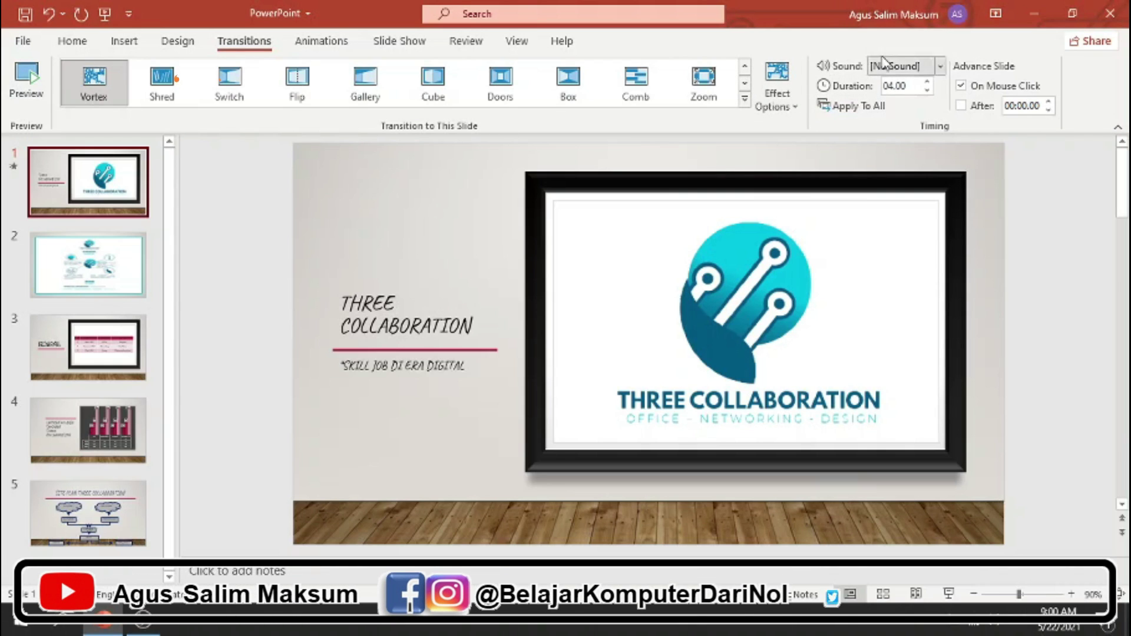
Set slide 1's transition sound to Camera.
left_click(941, 66)
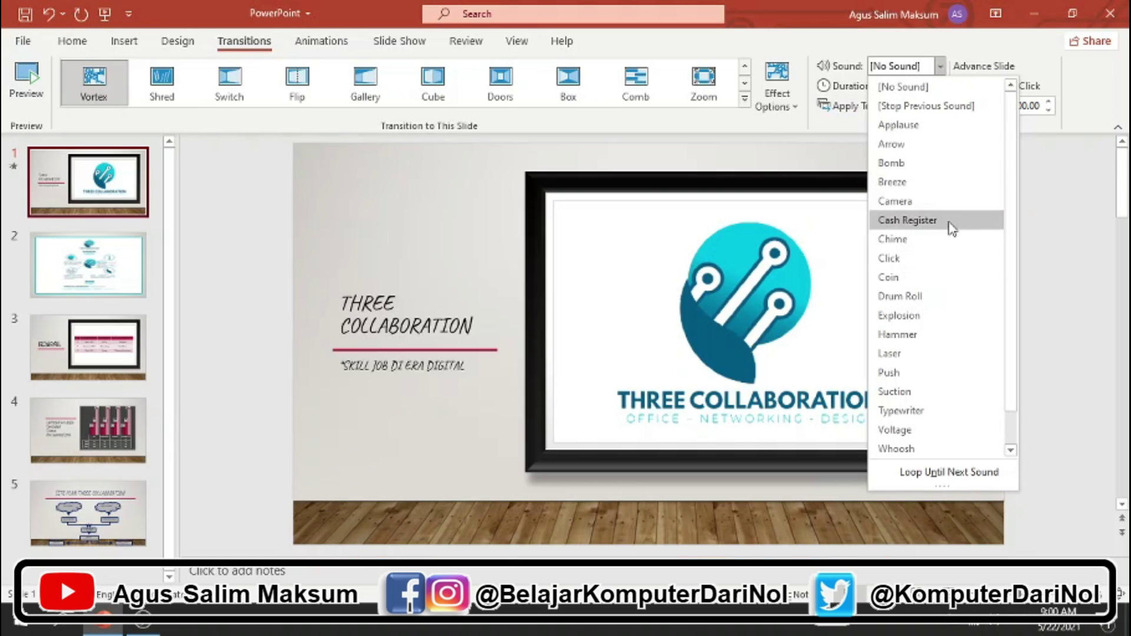
left_click(901, 203)
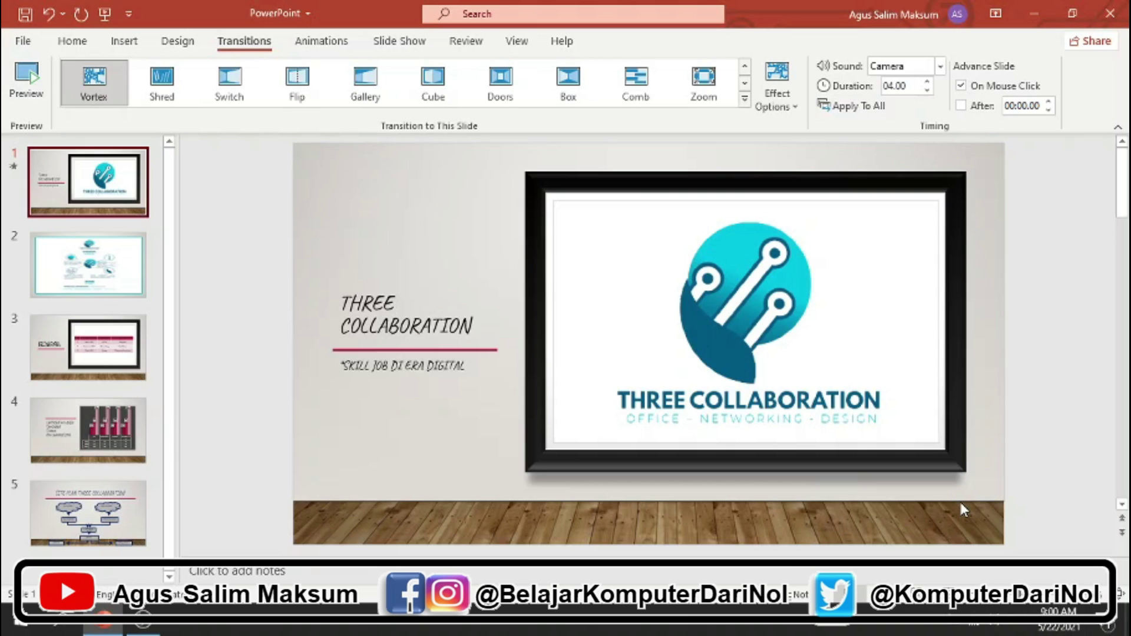
Test slide 1's transition in the slide show, rerunning it after lengthening the duration to 06.00 seconds.
key("shift+F5")
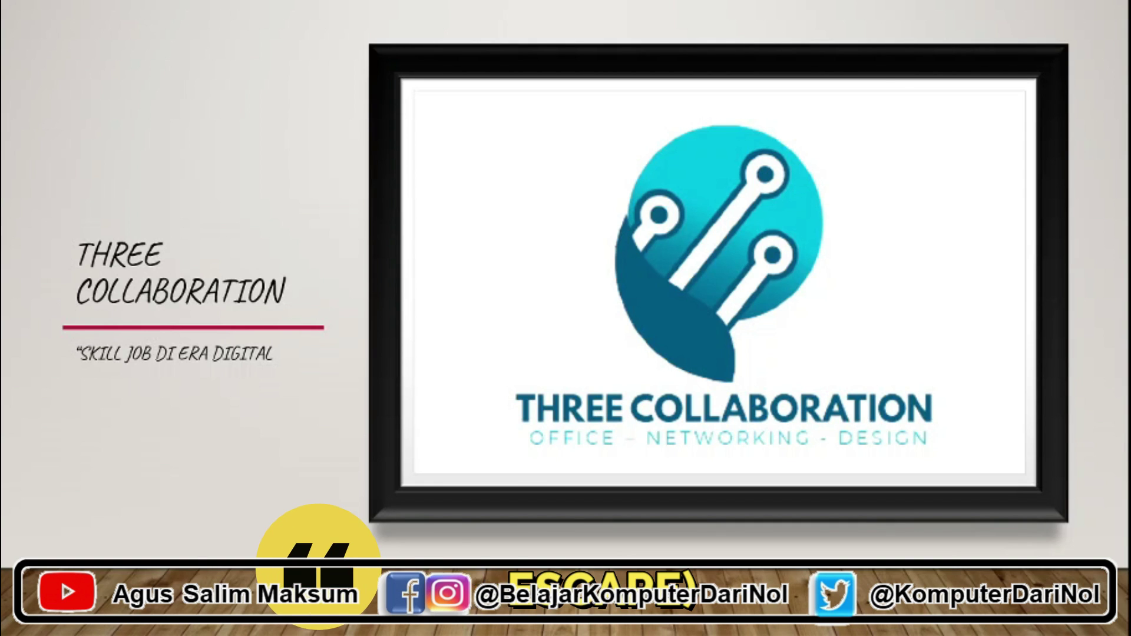
key("Escape")
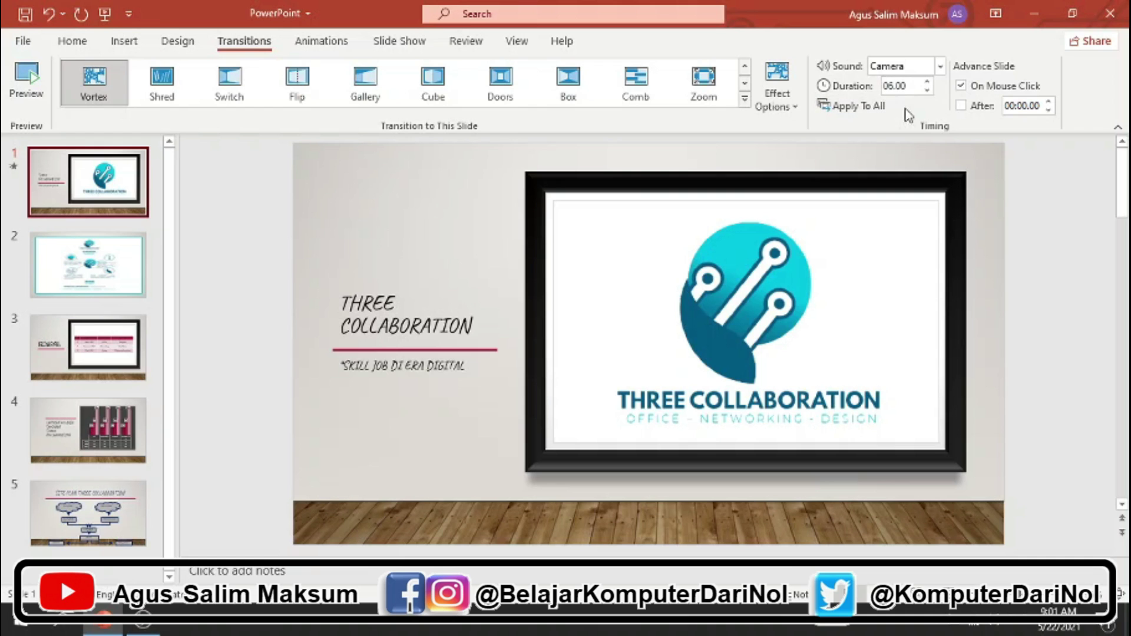
key("F5")
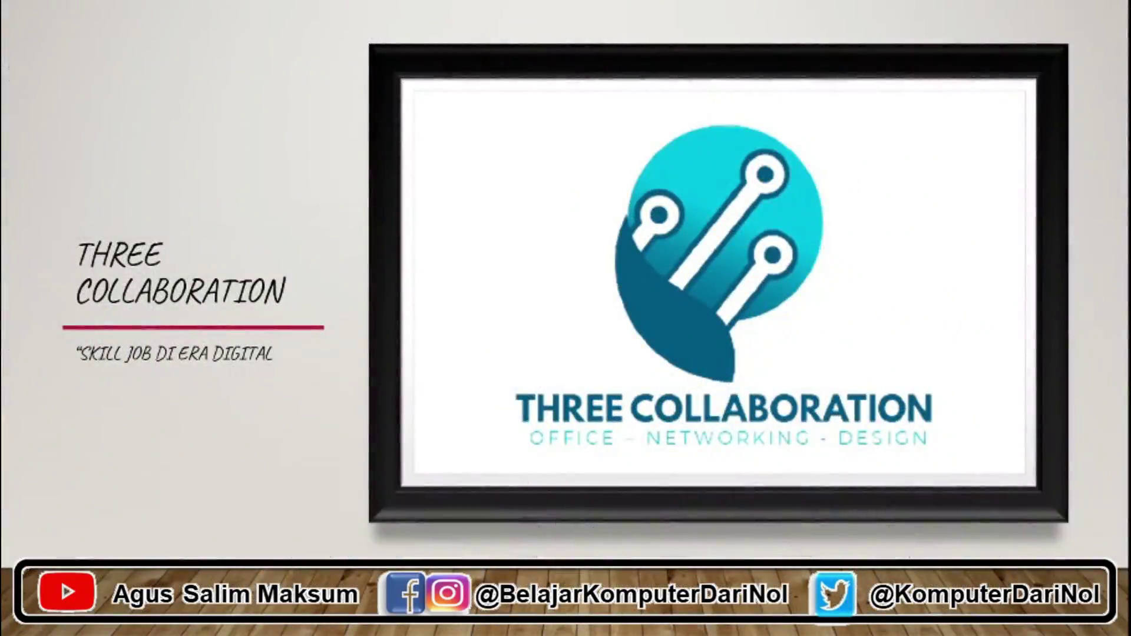
key("Escape")
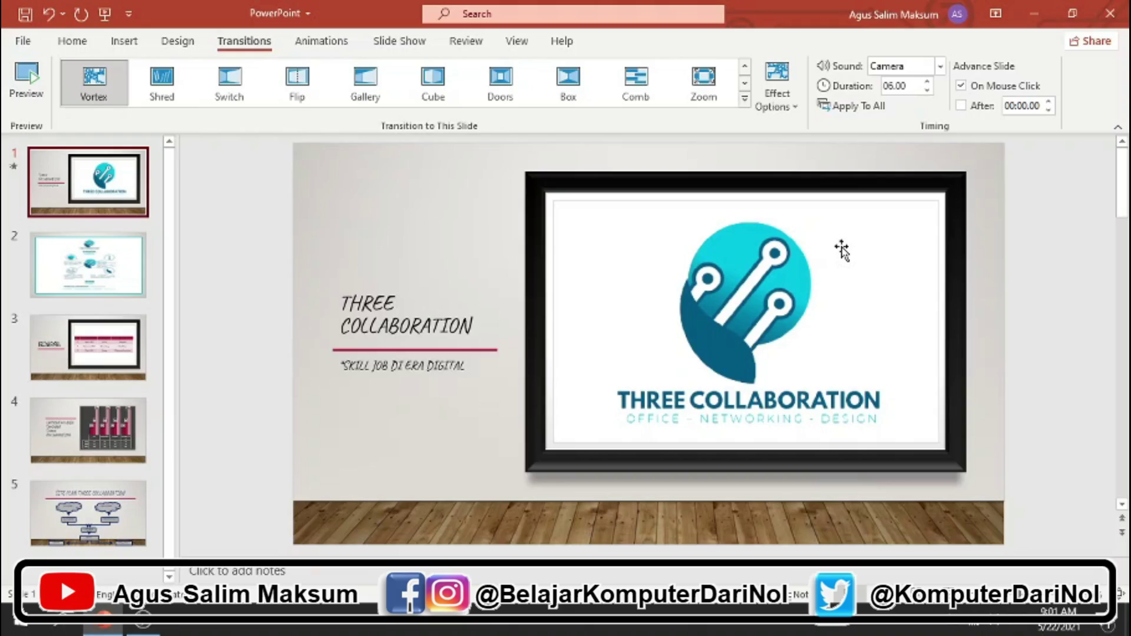
key("F5")
Set slide 1 to advance after 00:02.00, turning On Mouse Click off and back on.
left_click(960, 106)
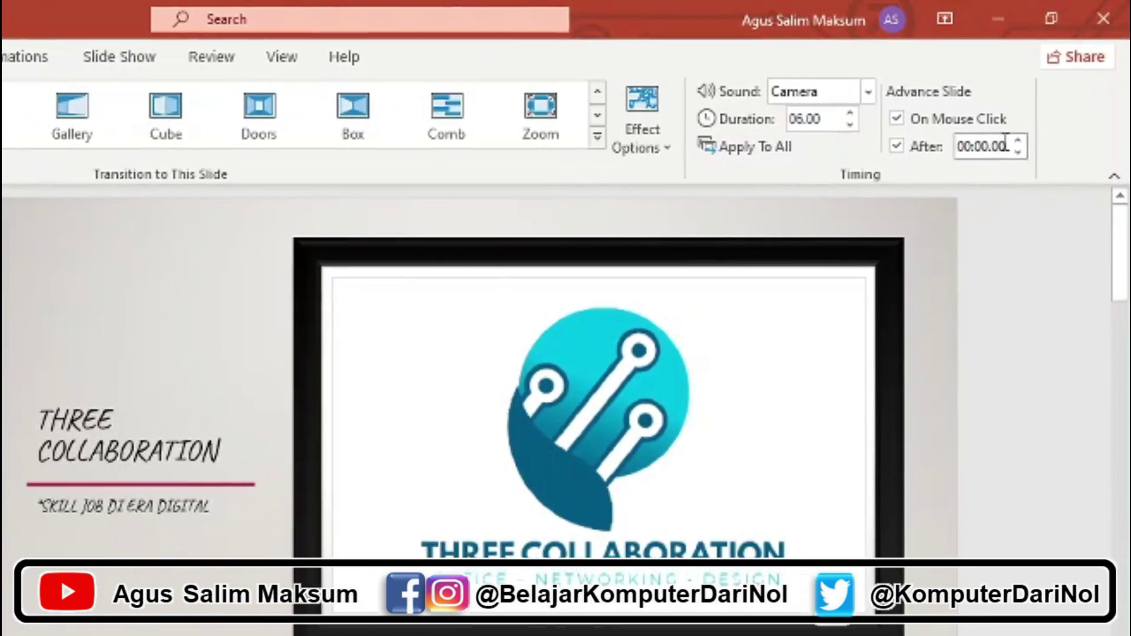
left_click(1025, 134)
left_click(1014, 149)
left_click(1013, 150)
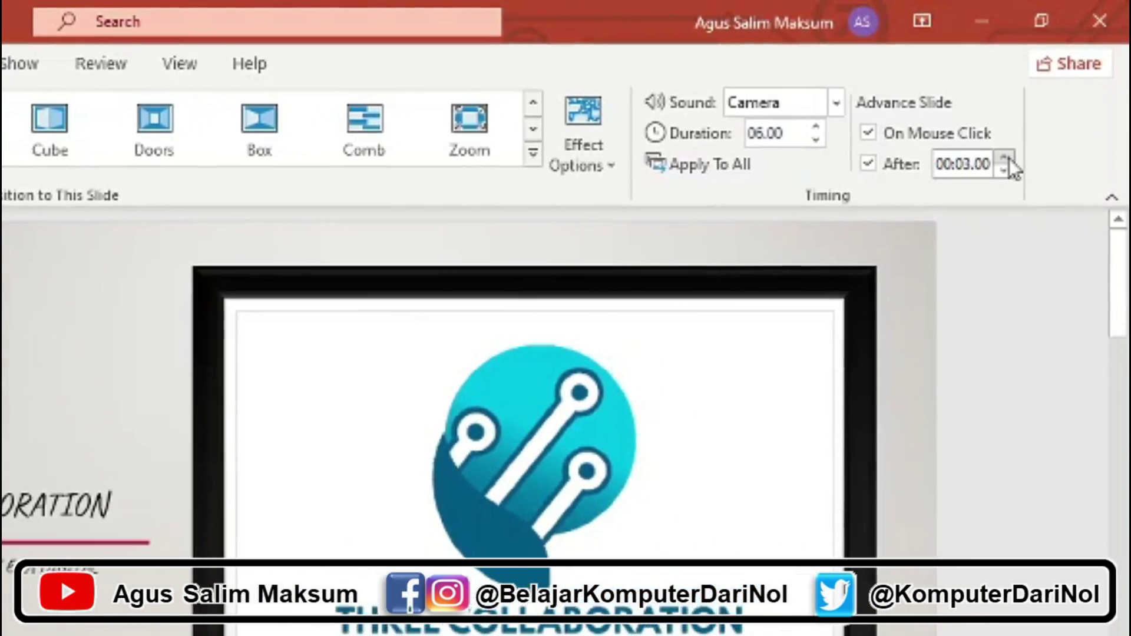
left_click(1013, 150)
left_click(1013, 150)
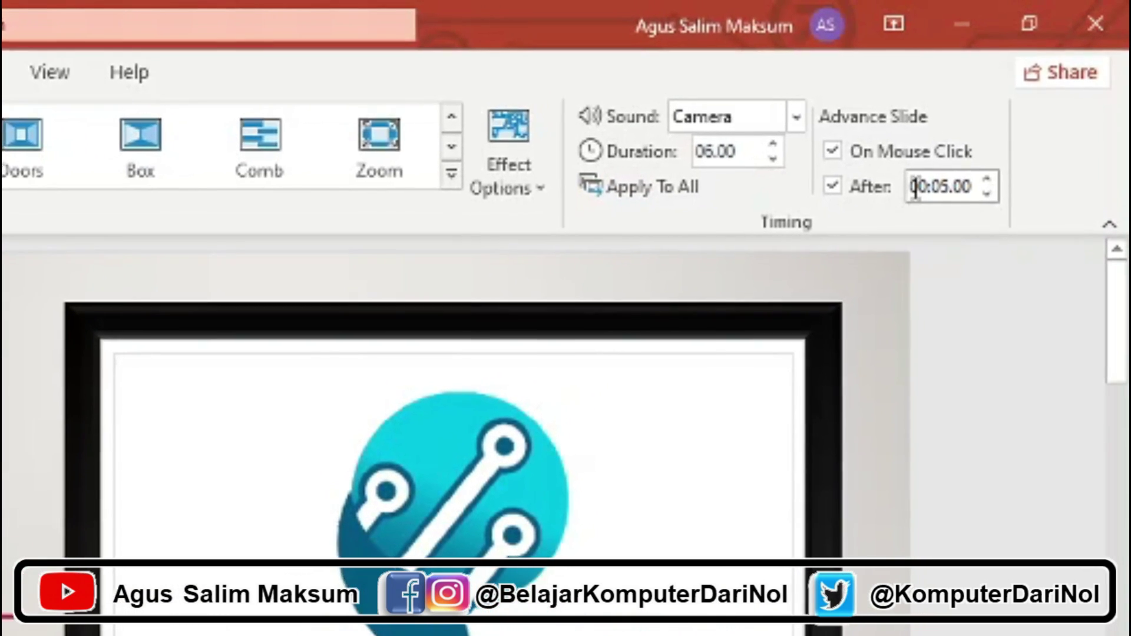
left_click(931, 175)
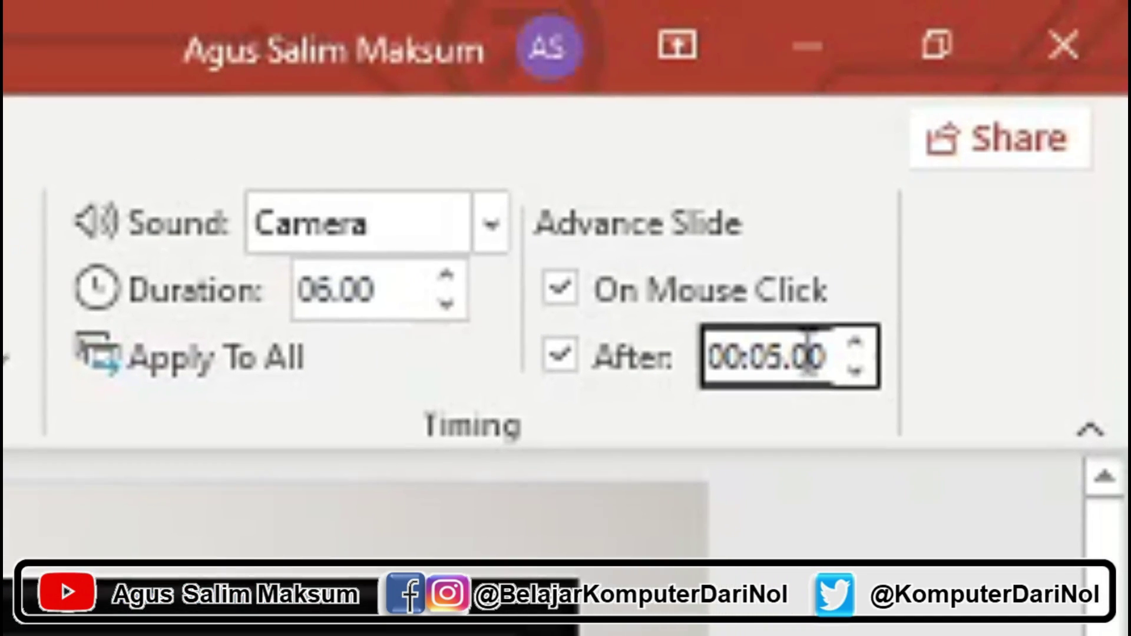
key("BackSpace")
type("0")
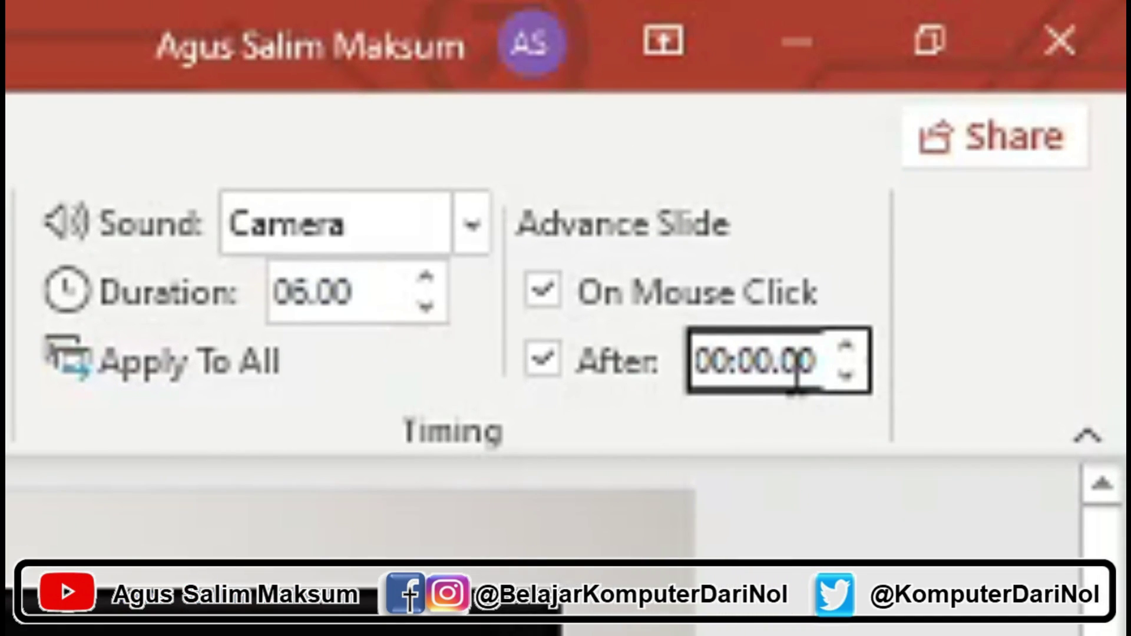
key("BackSpace")
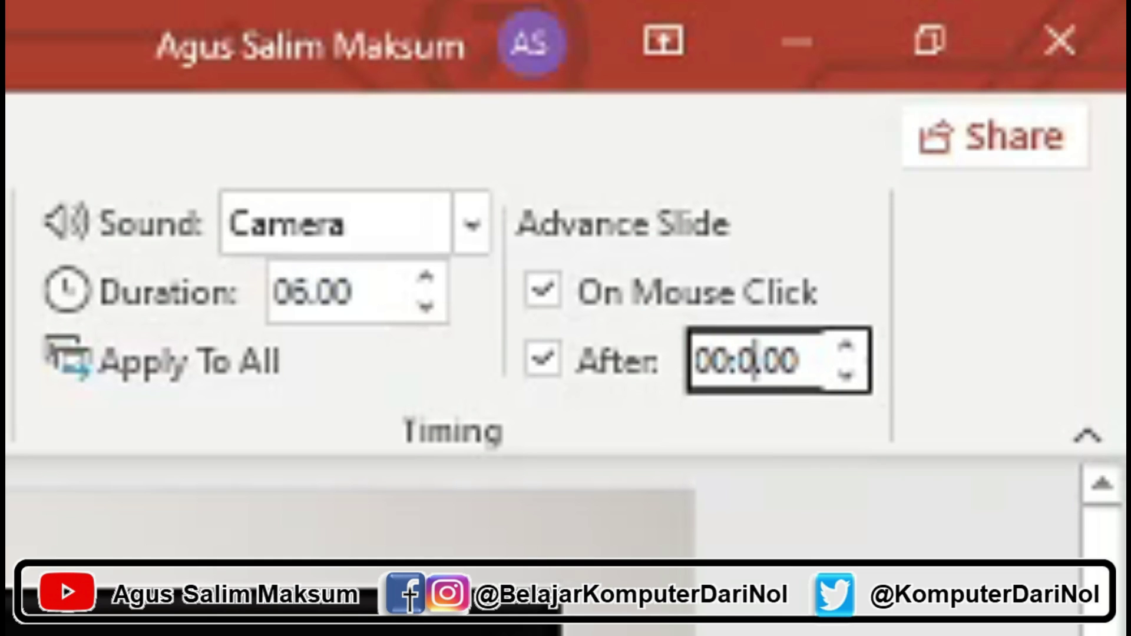
type("2")
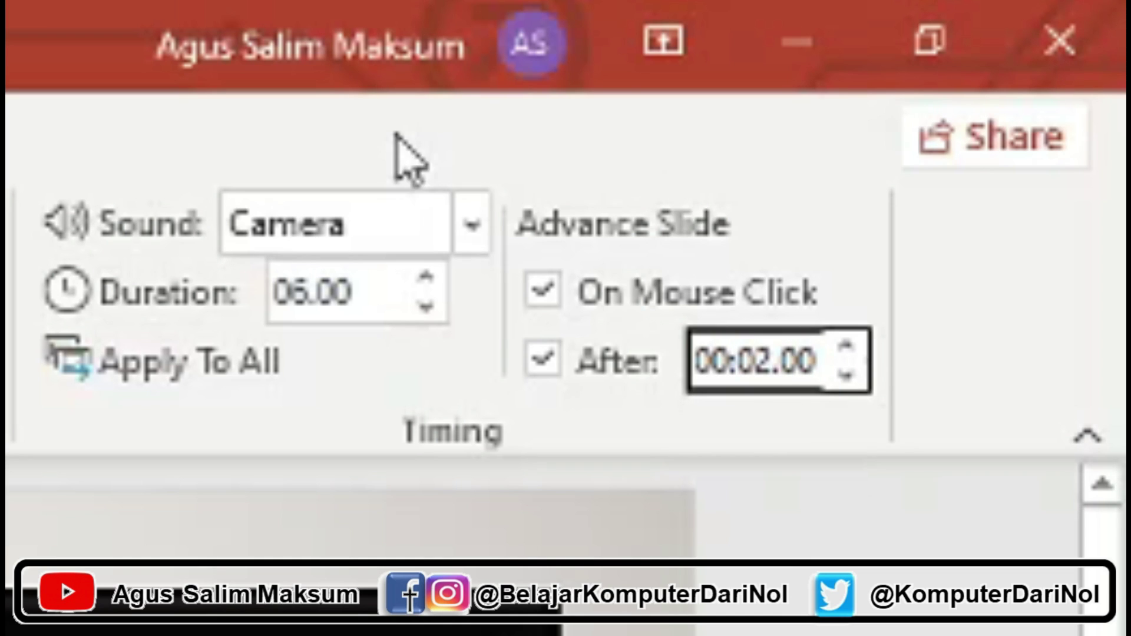
left_click(545, 293)
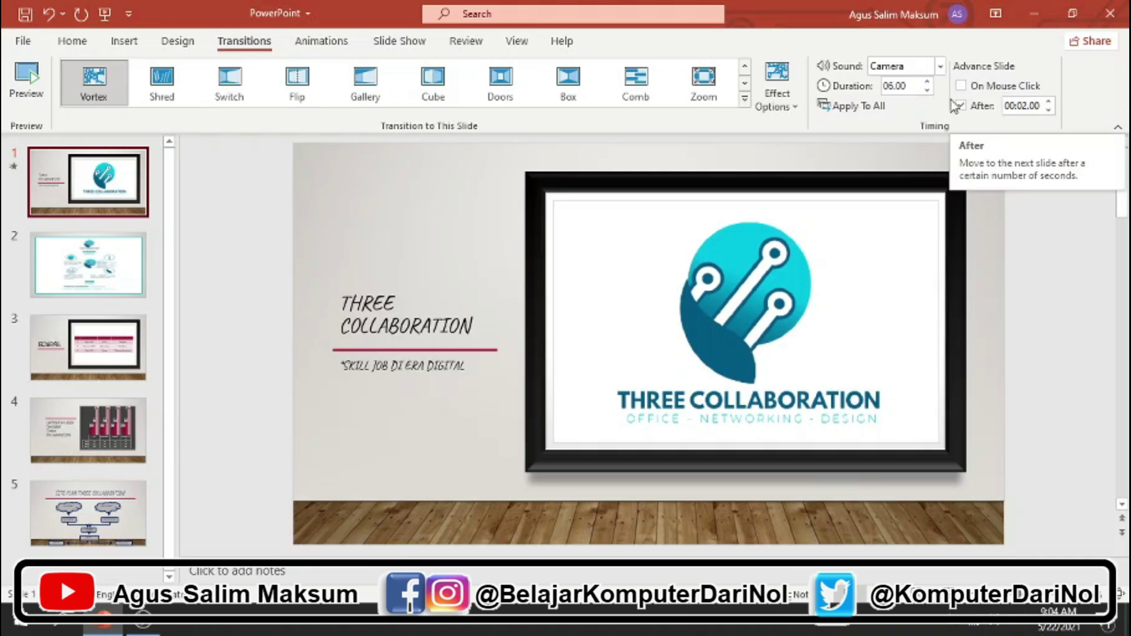
left_click(961, 87)
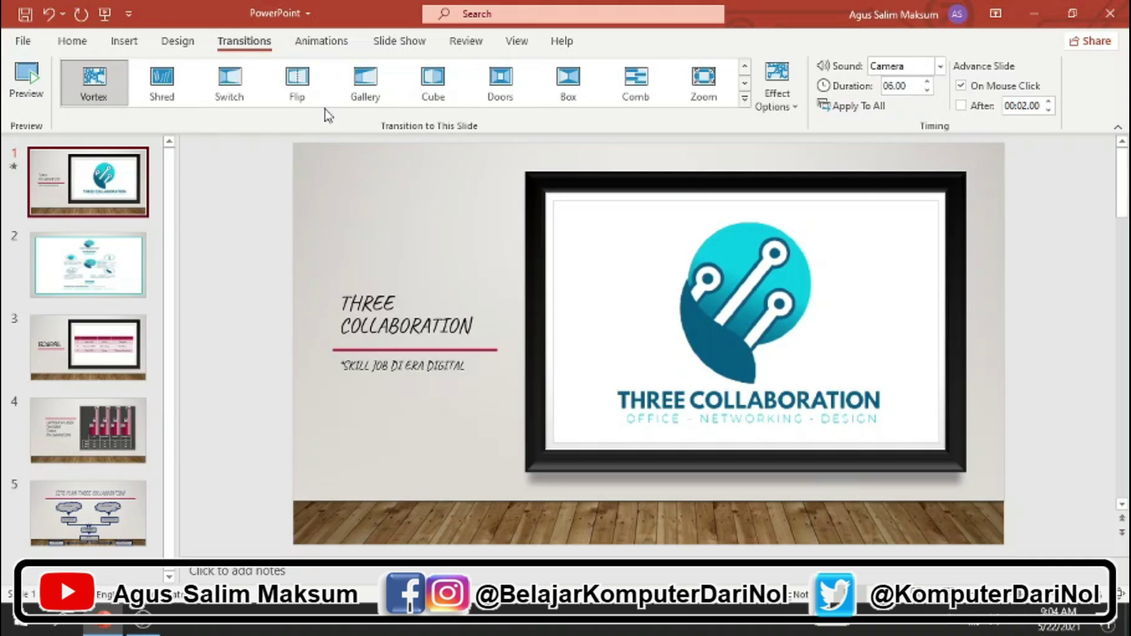
Give slide 2 a Honeycomb transition with the Explosion sound, then select slide 3.
left_click(136, 236)
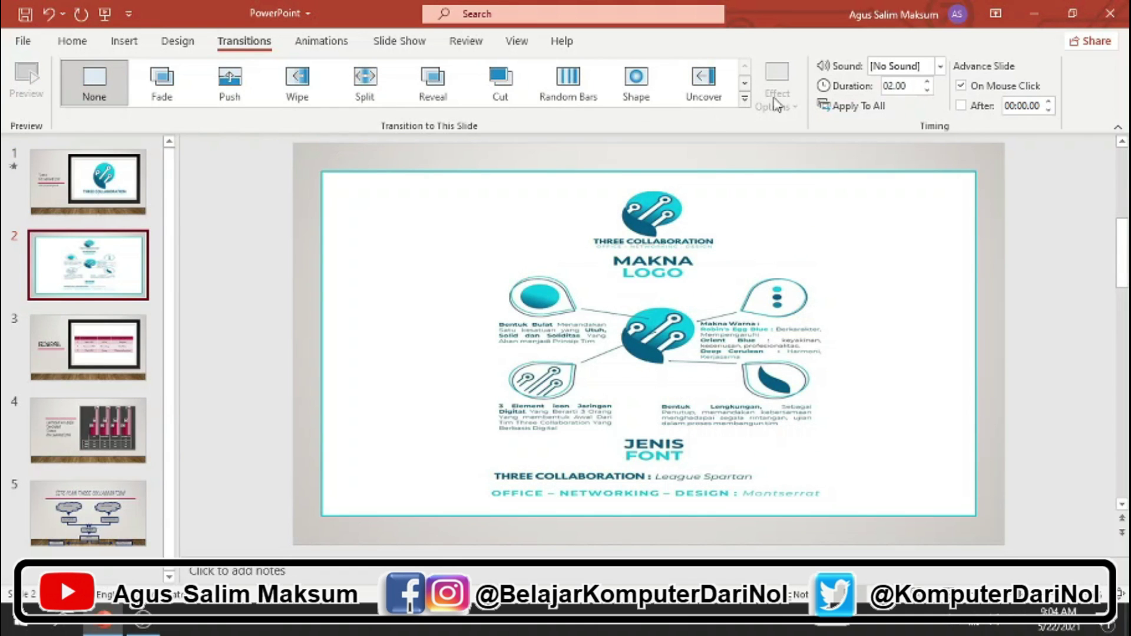
left_click(744, 100)
left_click(495, 263)
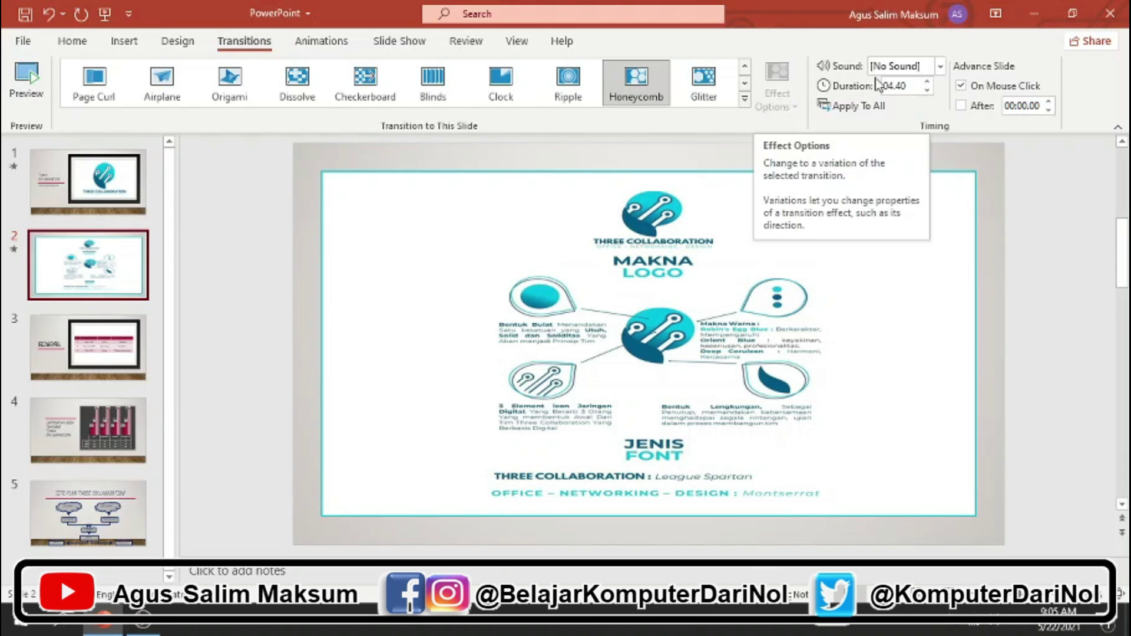
left_click(940, 66)
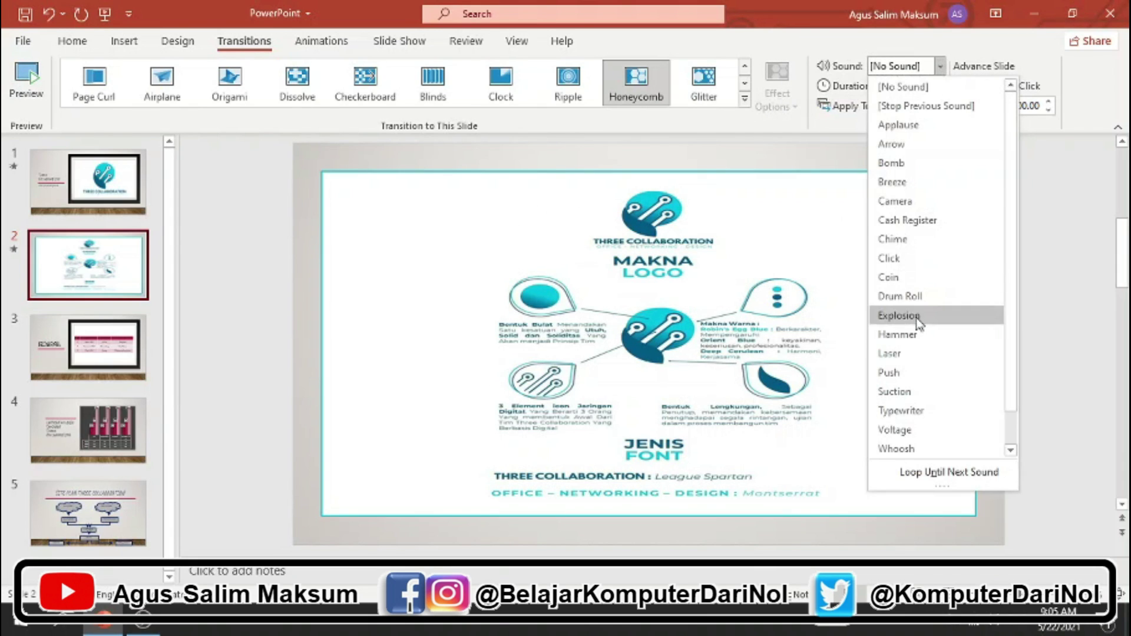
left_click(916, 318)
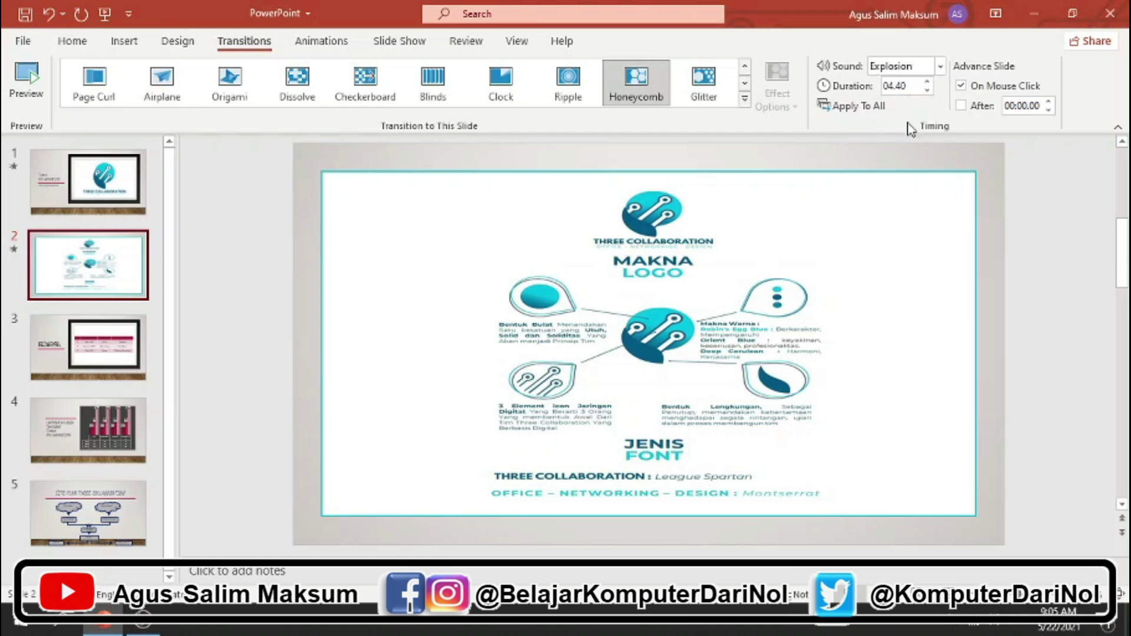
left_click(101, 382)
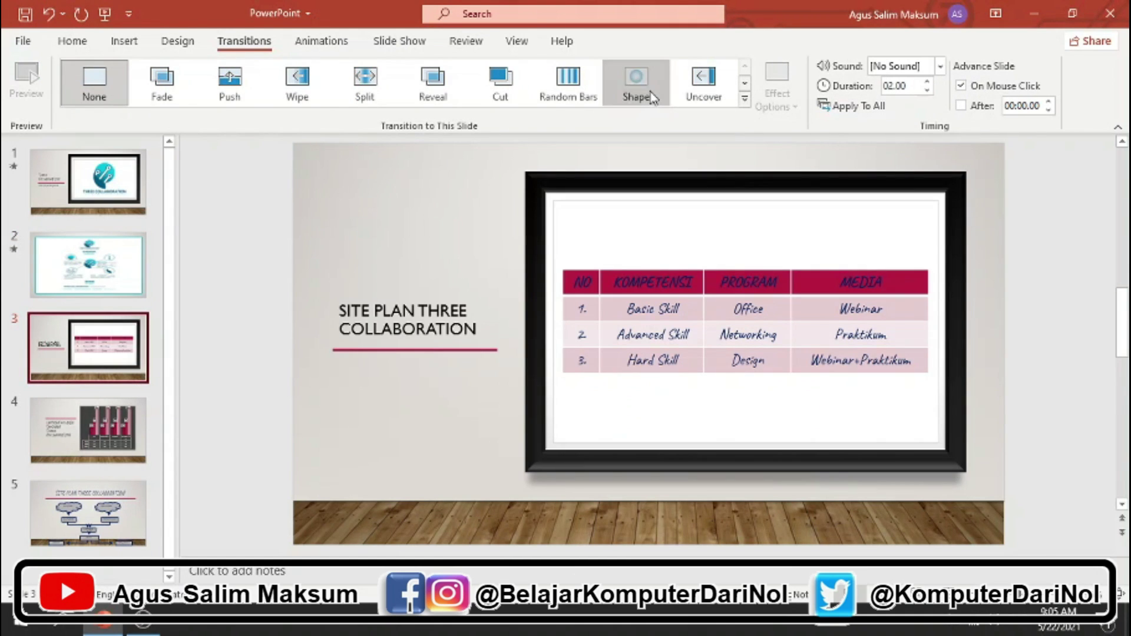
Apply the Shape transition in its Plus variant with the Laser sound to slide 3.
left_click(636, 85)
left_click(779, 88)
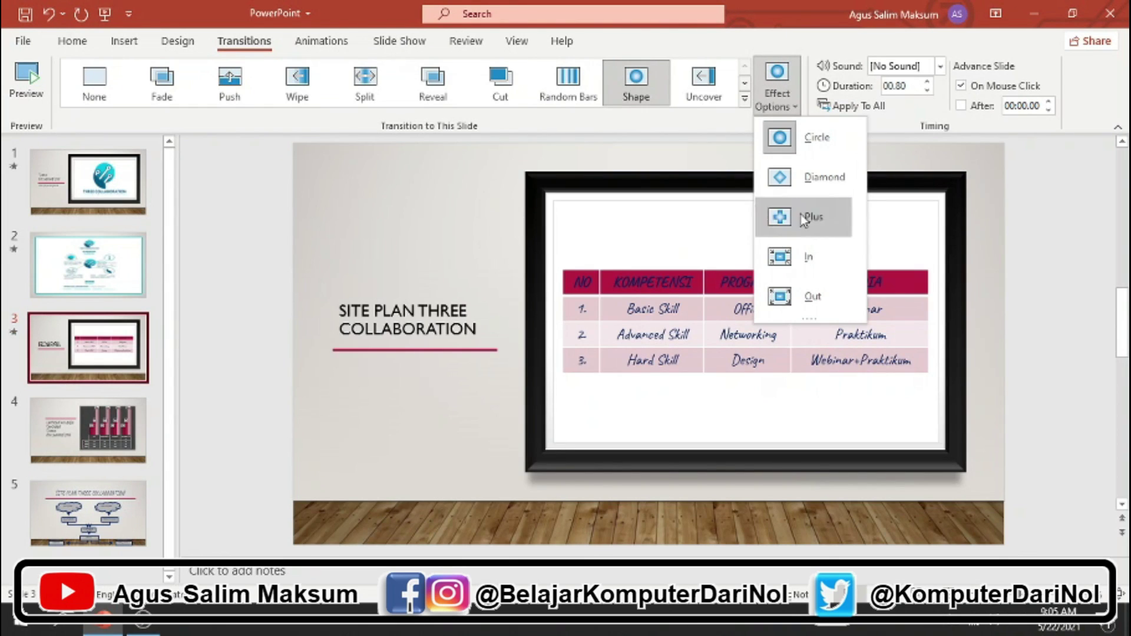
left_click(807, 257)
left_click(941, 66)
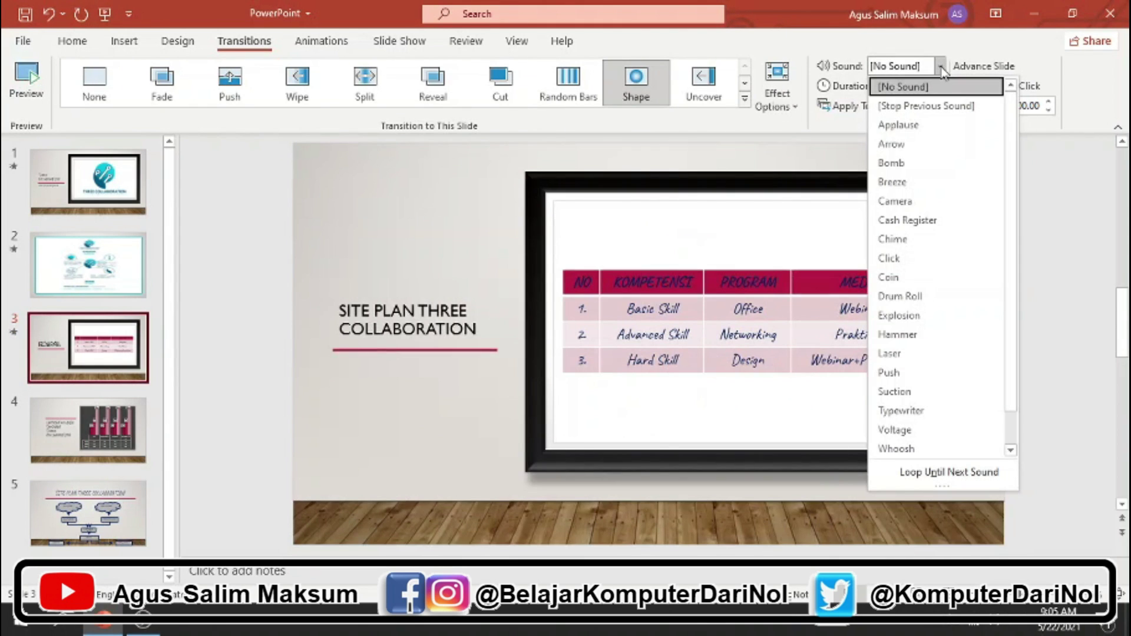
left_click(922, 354)
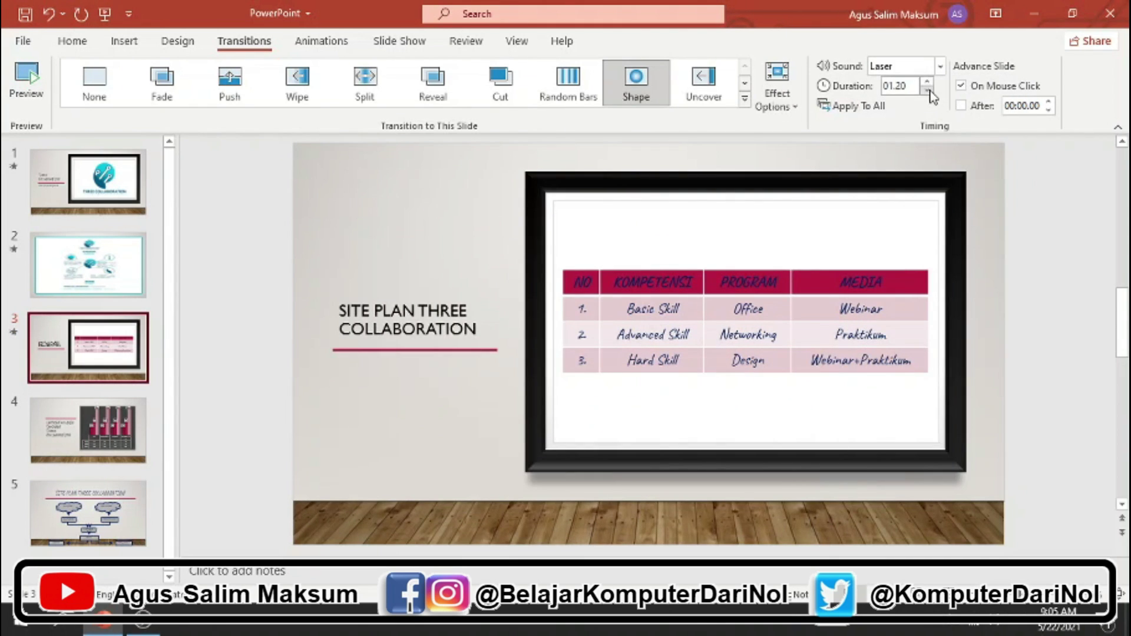
Give slide 4 a Reveal transition with the Chime sound, then select slide 5.
left_click(112, 454)
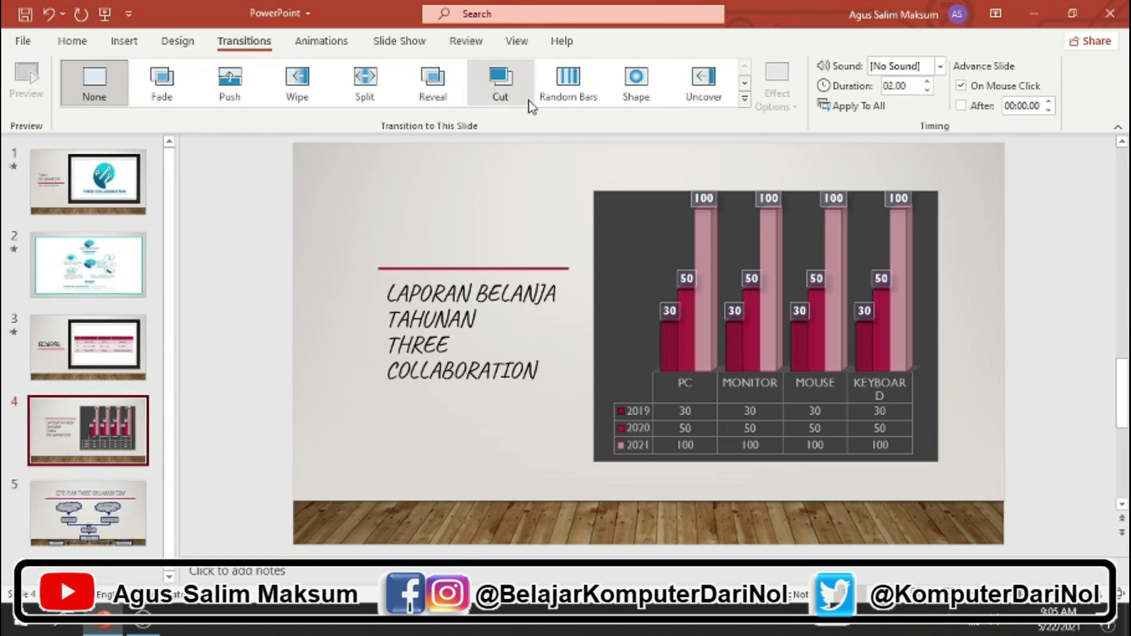
left_click(433, 83)
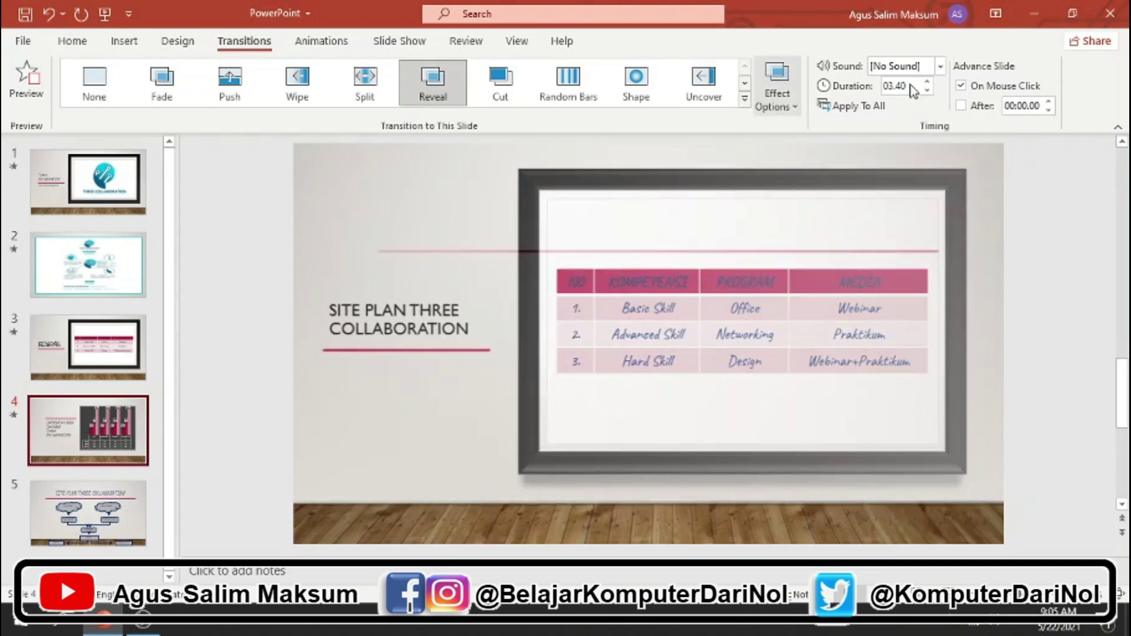
left_click(940, 65)
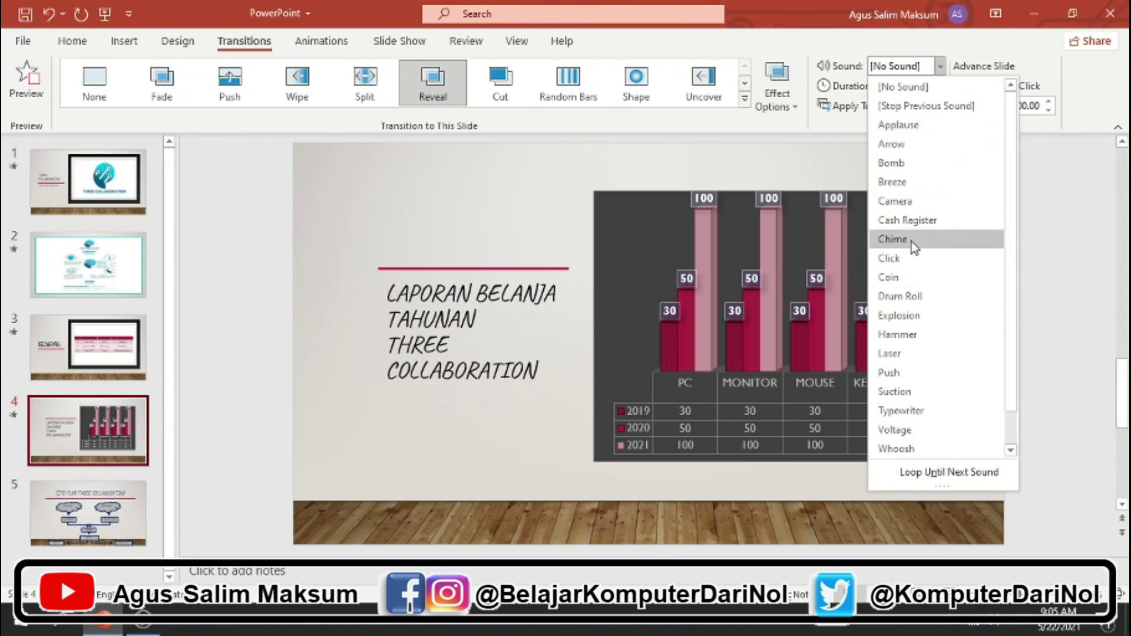
left_click(911, 241)
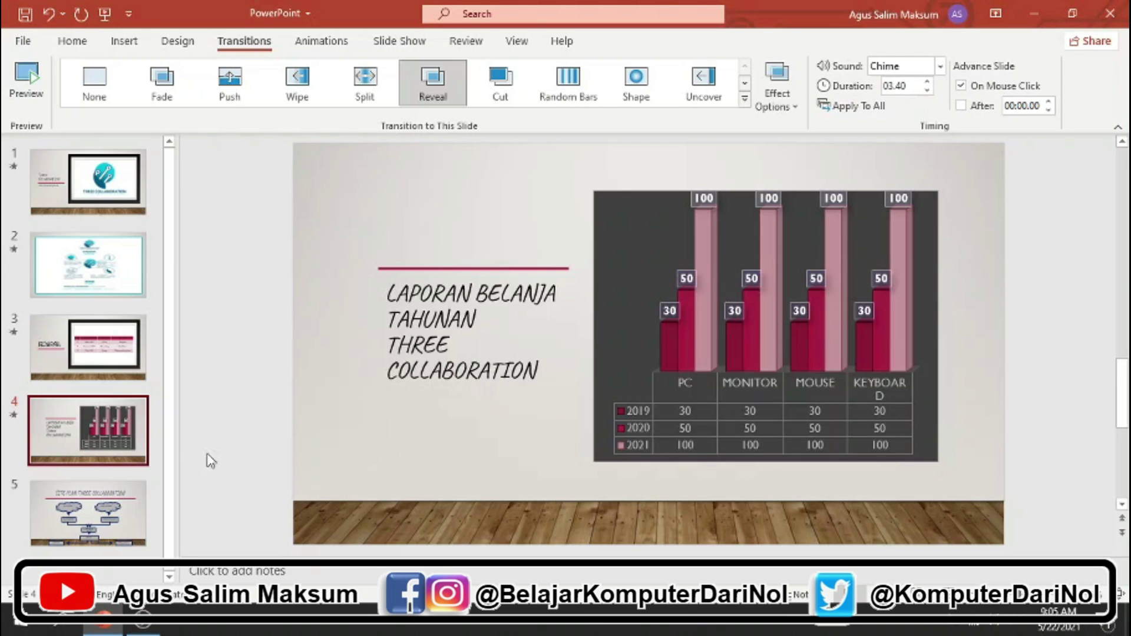
left_click(77, 533)
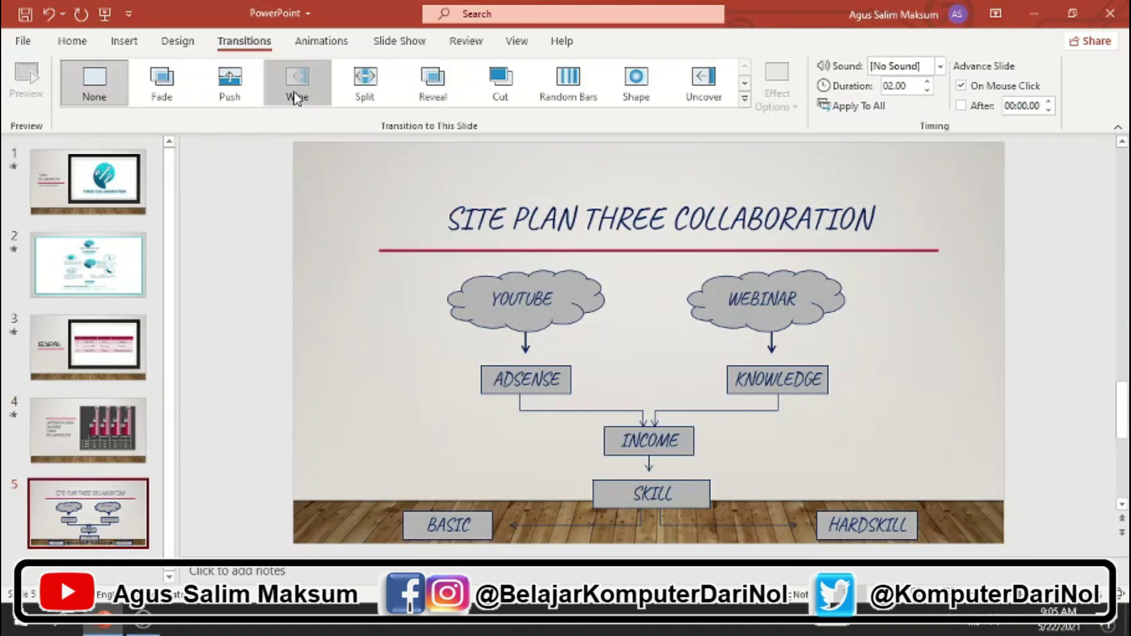
Give slide 5 a Wipe transition from Bottom-Right with the Chime sound, then reselect slide 1.
left_click(296, 82)
left_click(791, 95)
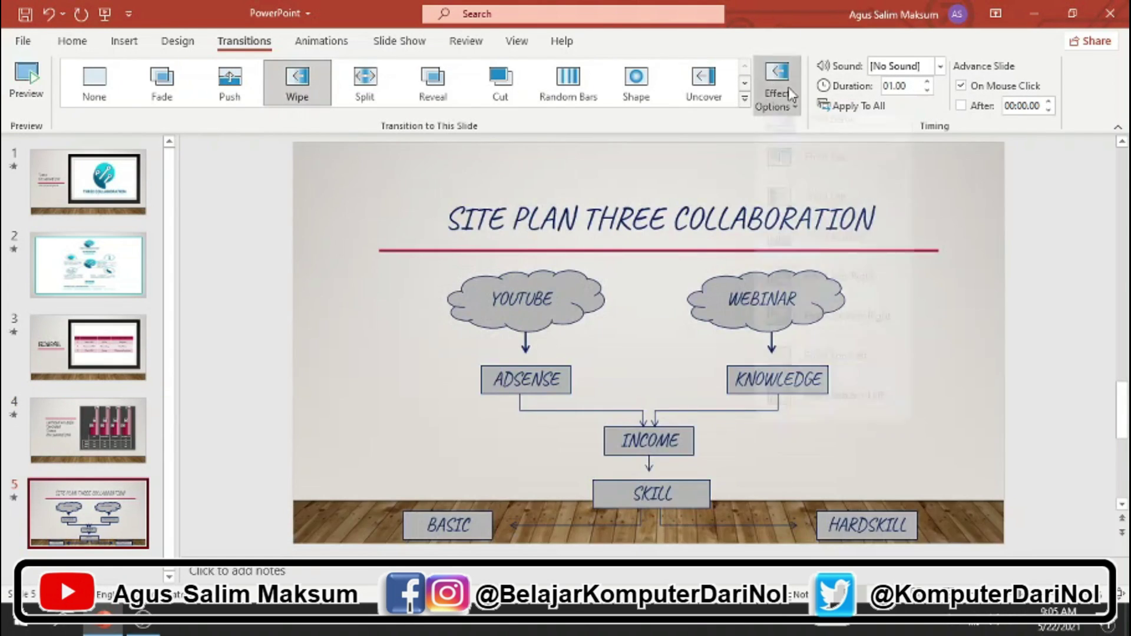
left_click(839, 333)
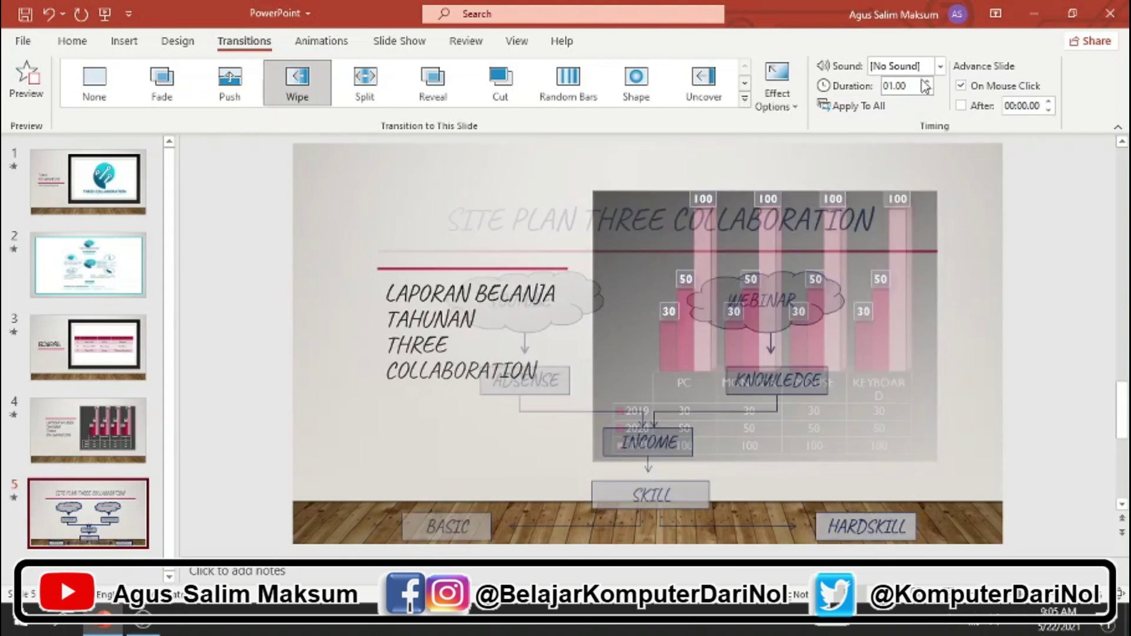
left_click(940, 66)
left_click(933, 240)
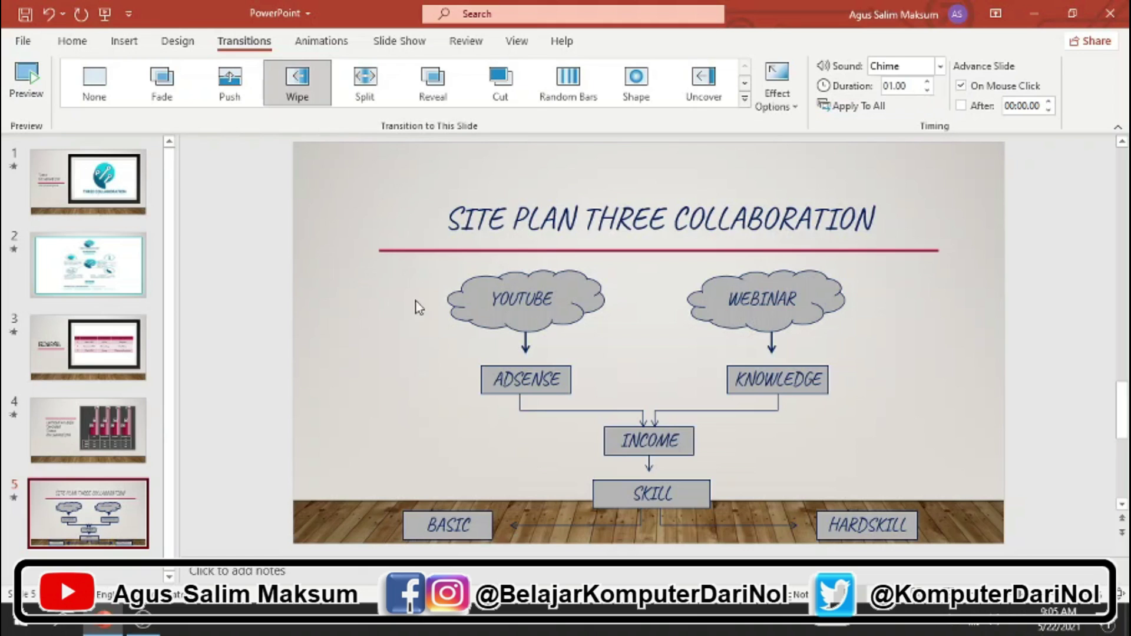
left_click(75, 204)
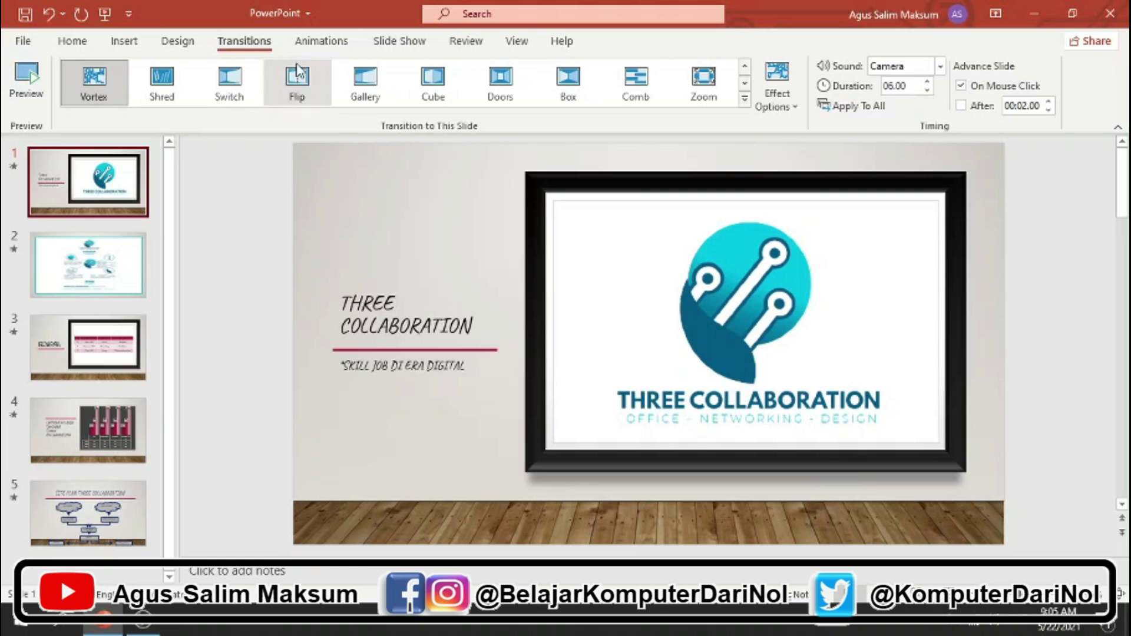
left_click(311, 44)
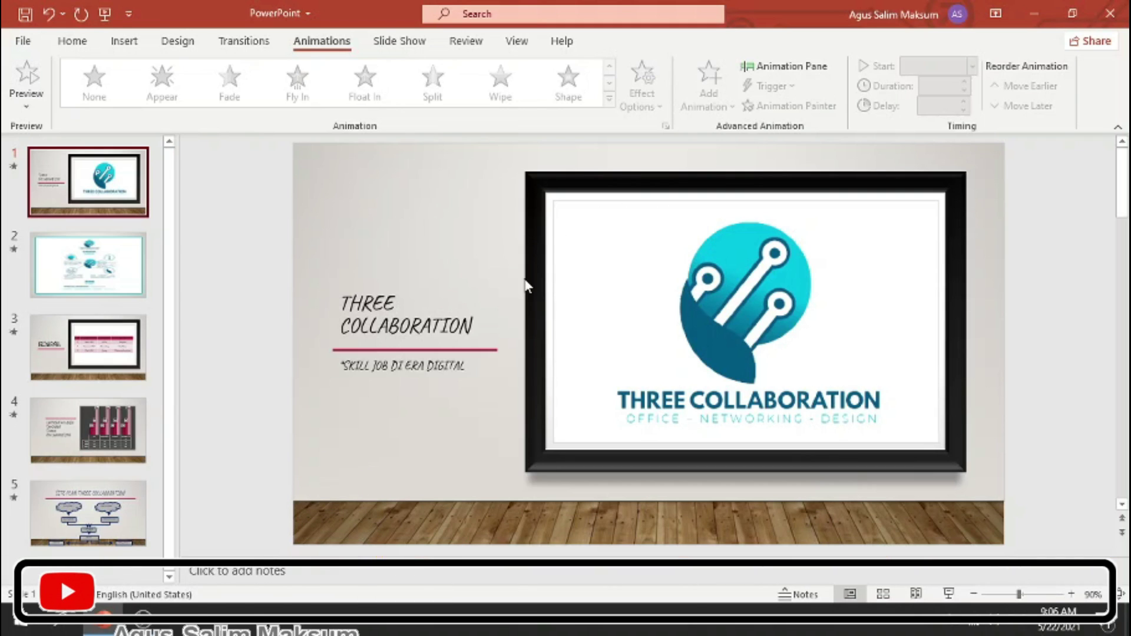
left_click(443, 328)
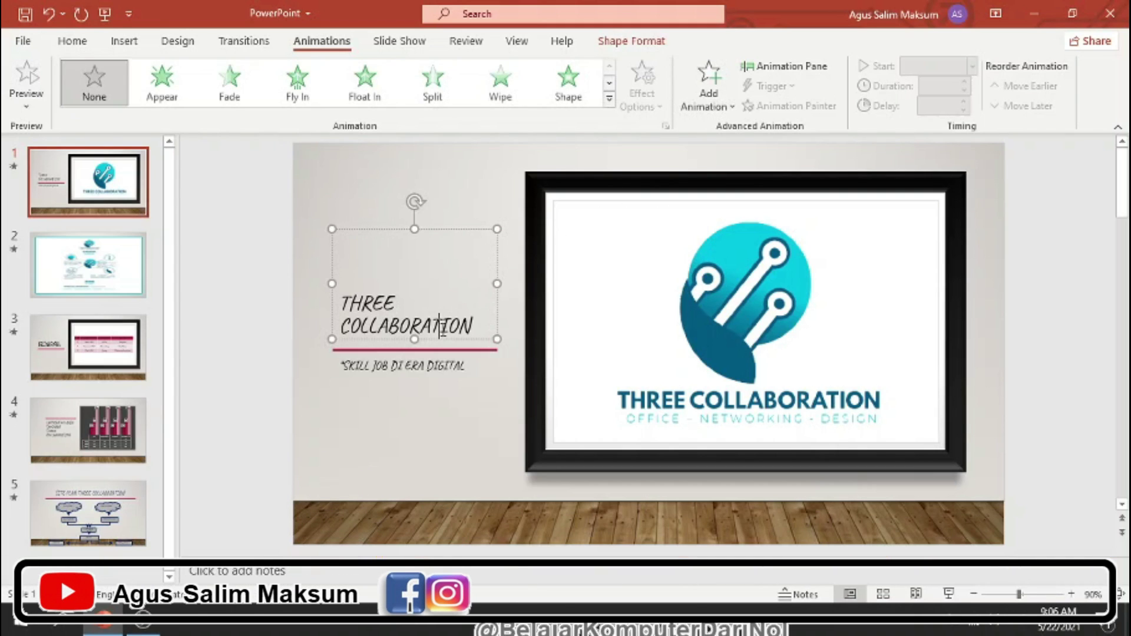
left_click(434, 368)
left_click(695, 203)
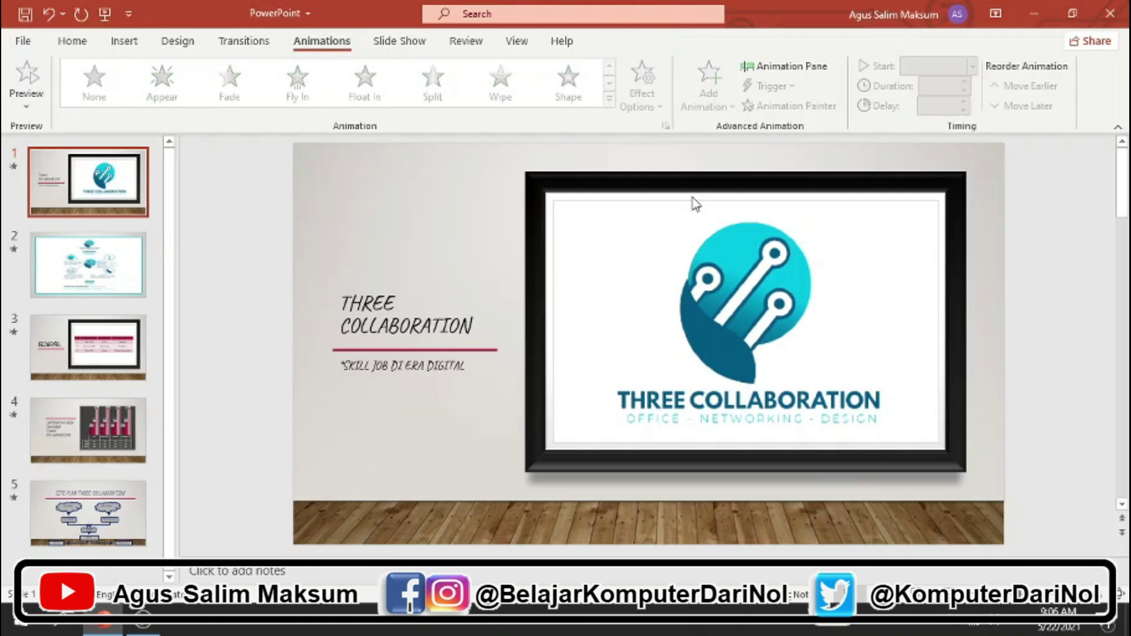
left_click(677, 393)
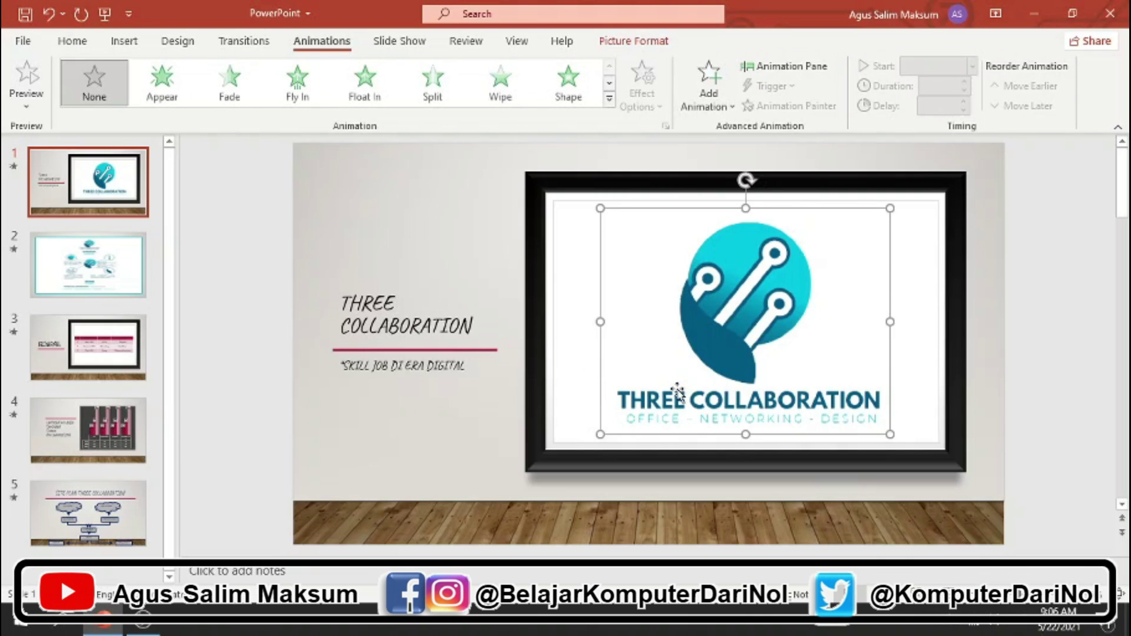
left_click(374, 172)
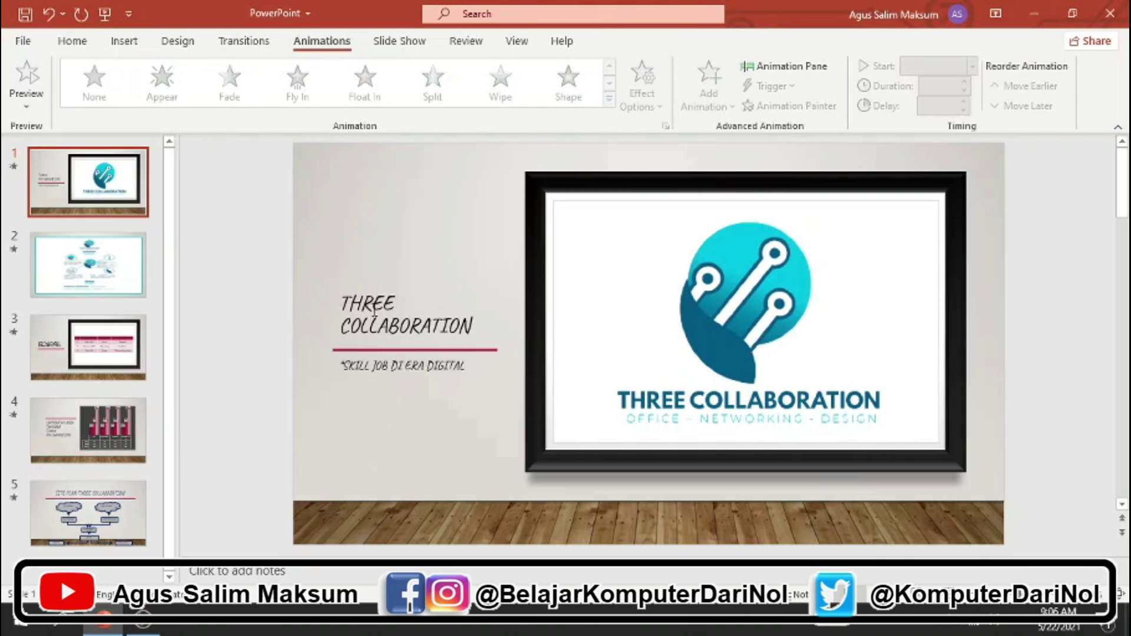
left_click(391, 321)
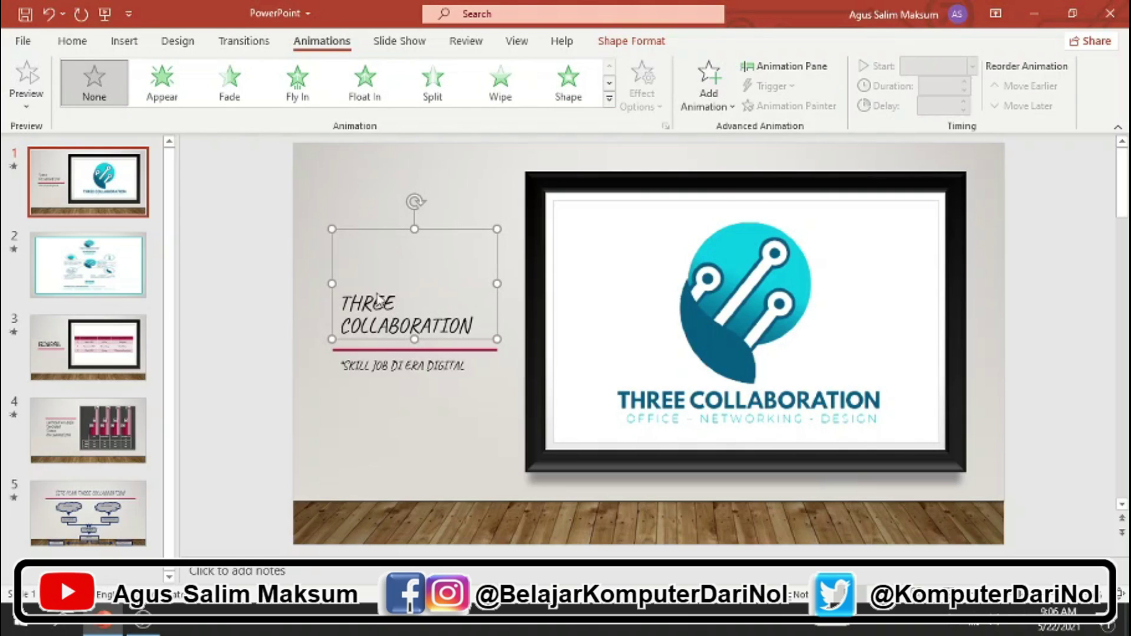
left_click(379, 365)
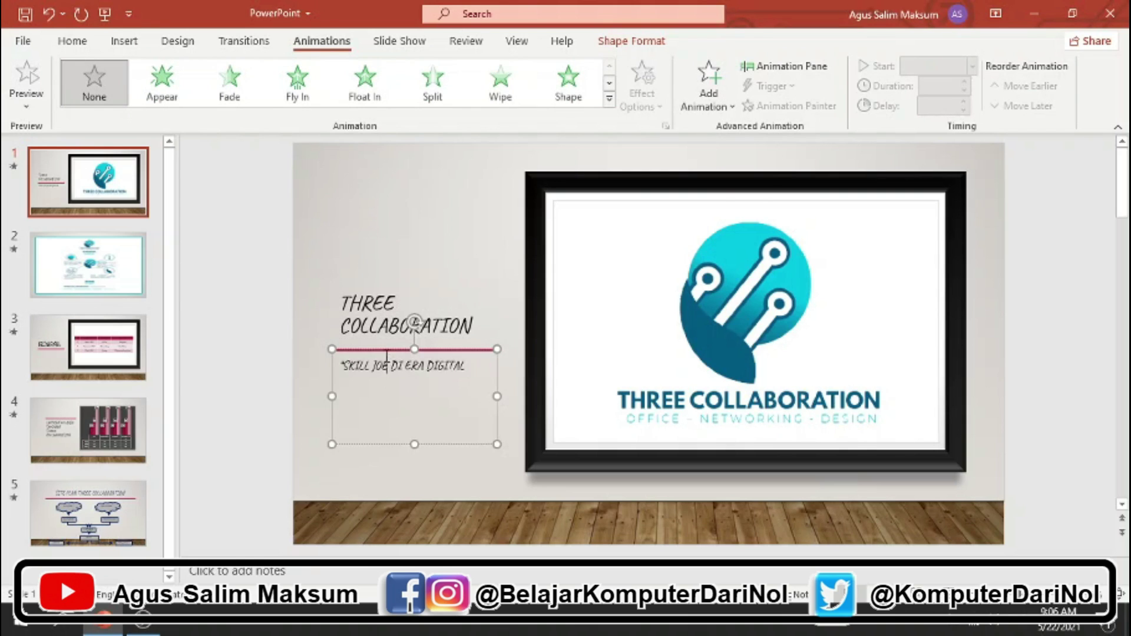
left_click(768, 291)
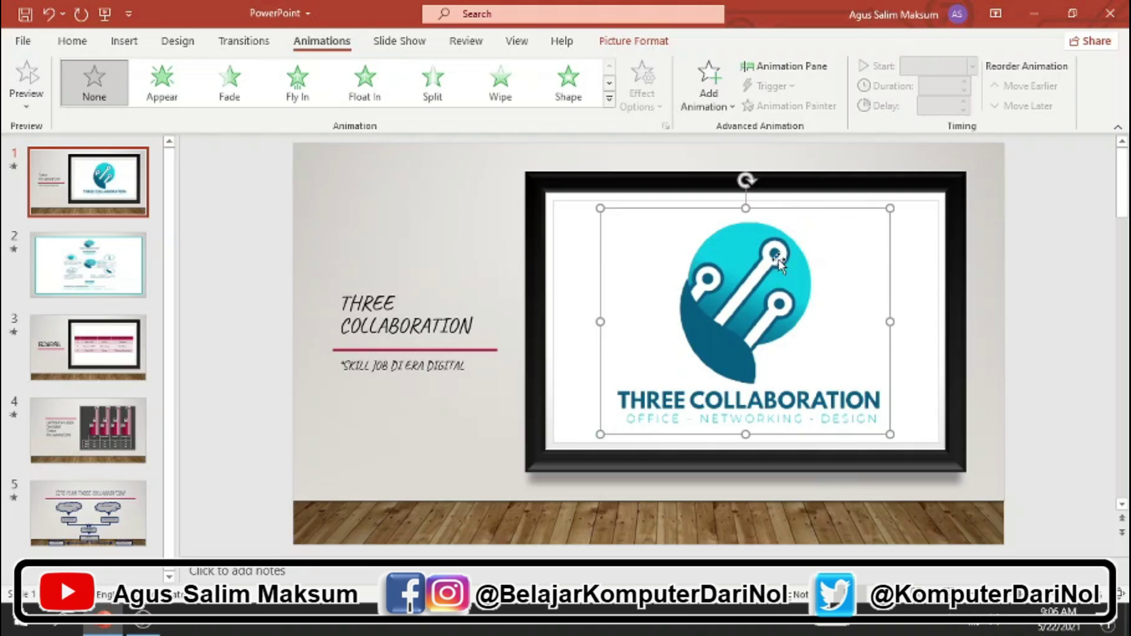
left_click(399, 330)
left_click(393, 363)
left_click(751, 296)
left_click(447, 326)
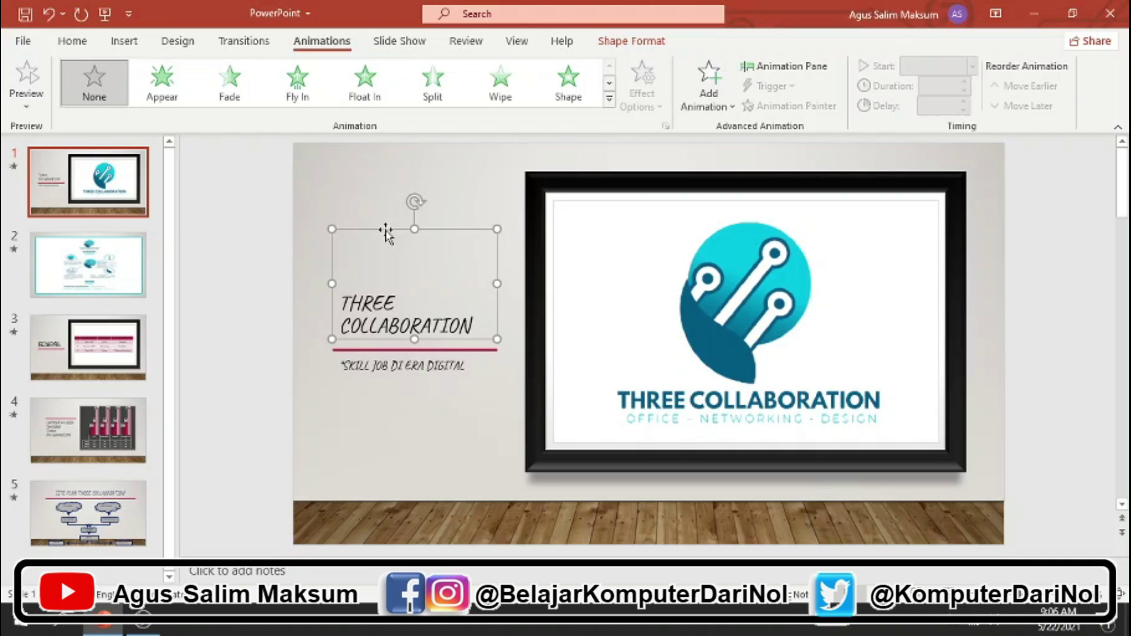
left_click(795, 296)
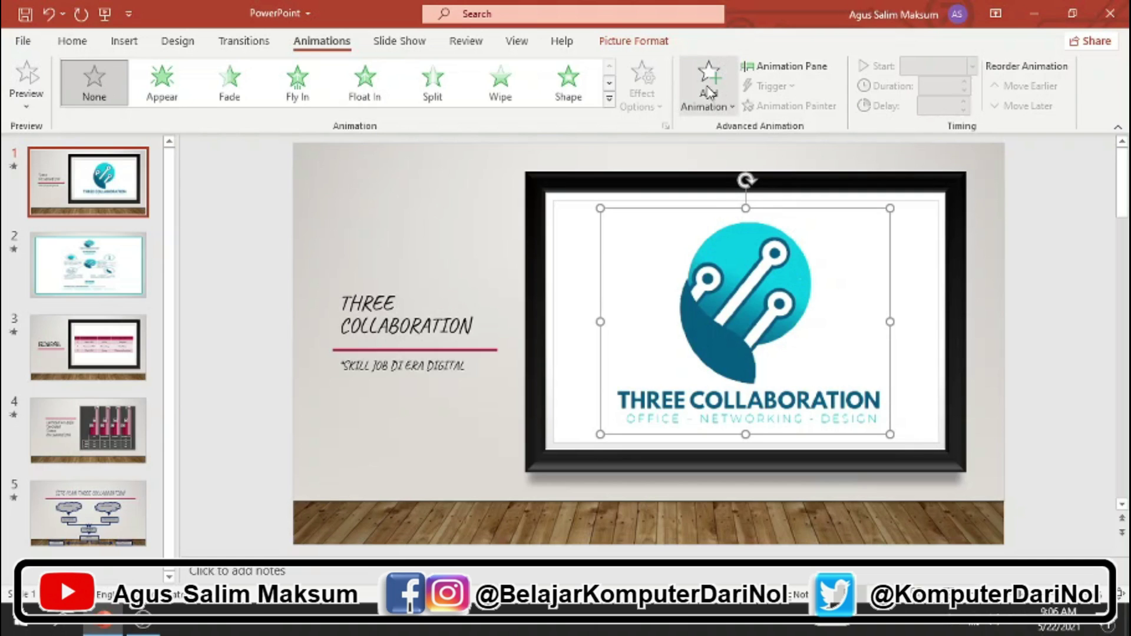
Open the Add Animation gallery for the selected slide 1 logo picture.
left_click(706, 108)
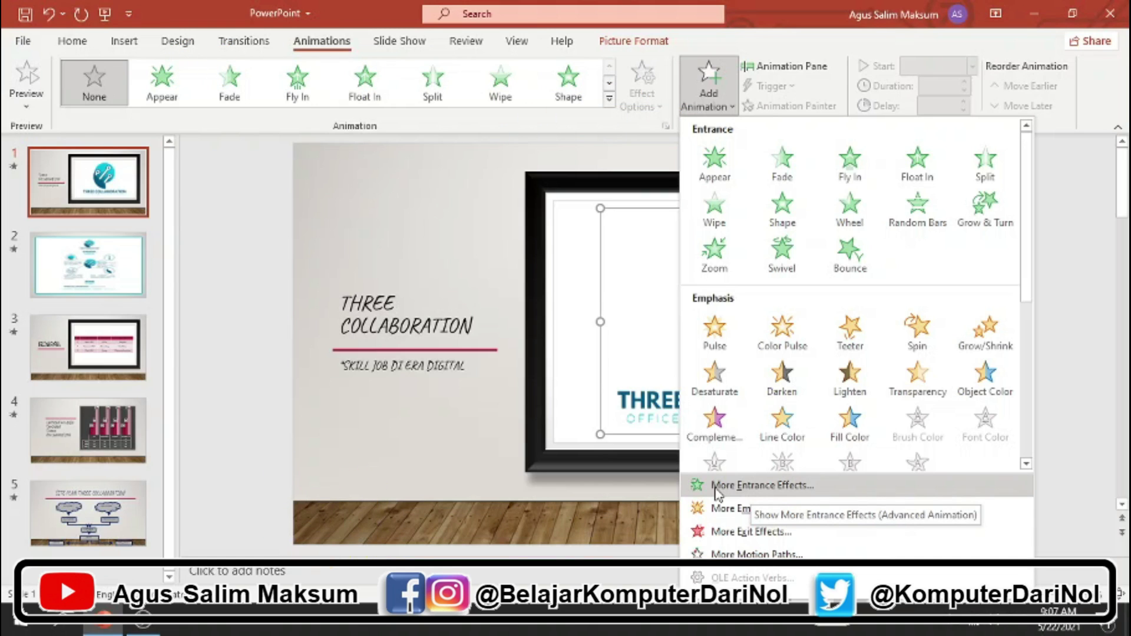
Preview Fly In, Wipe, Center Revolve, Compress and Float Up, then apply Rise Up to the logo.
left_click(802, 488)
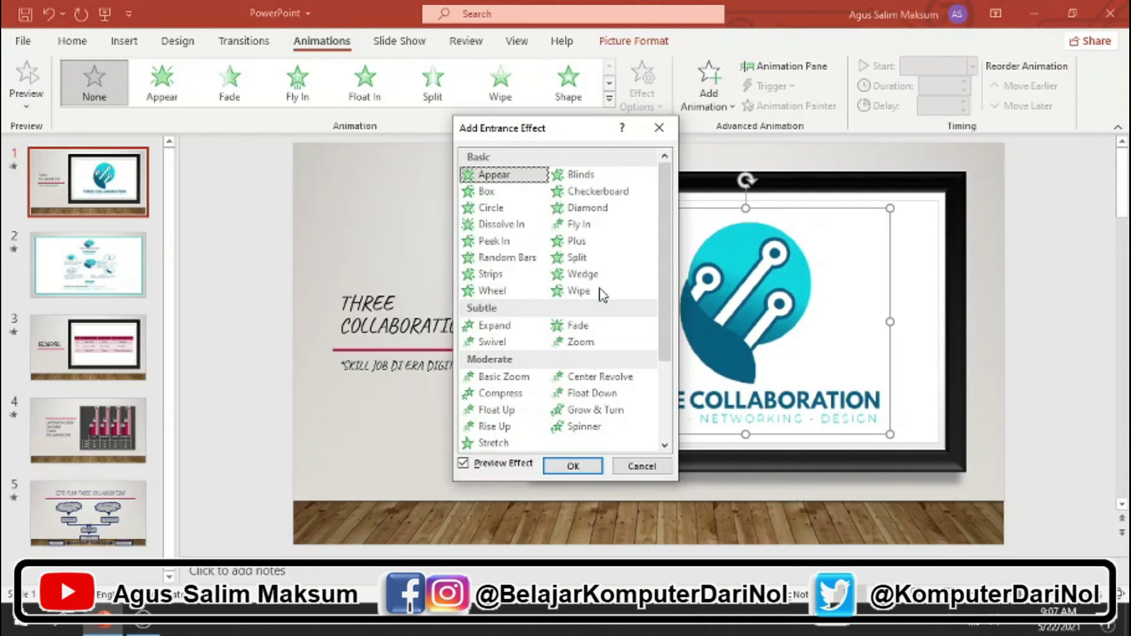
mouse_move(560, 133)
left_mouse_down()
mouse_move(356, 70)
mouse_move(379, 85)
left_mouse_up()
left_click_drag(480, 185, 475, 158)
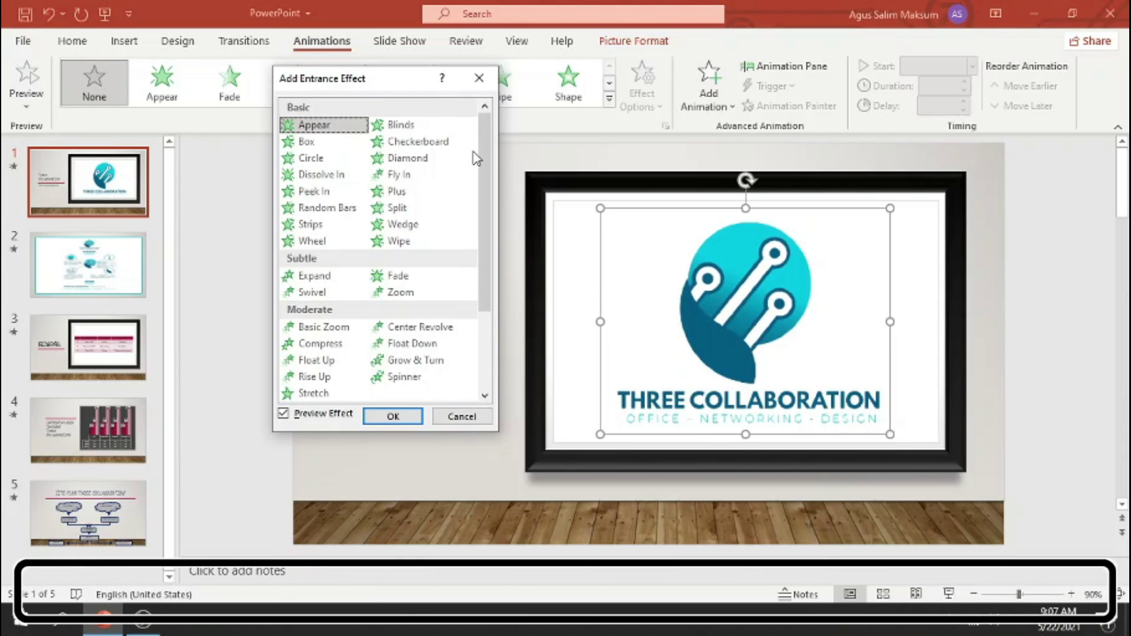
left_click(397, 175)
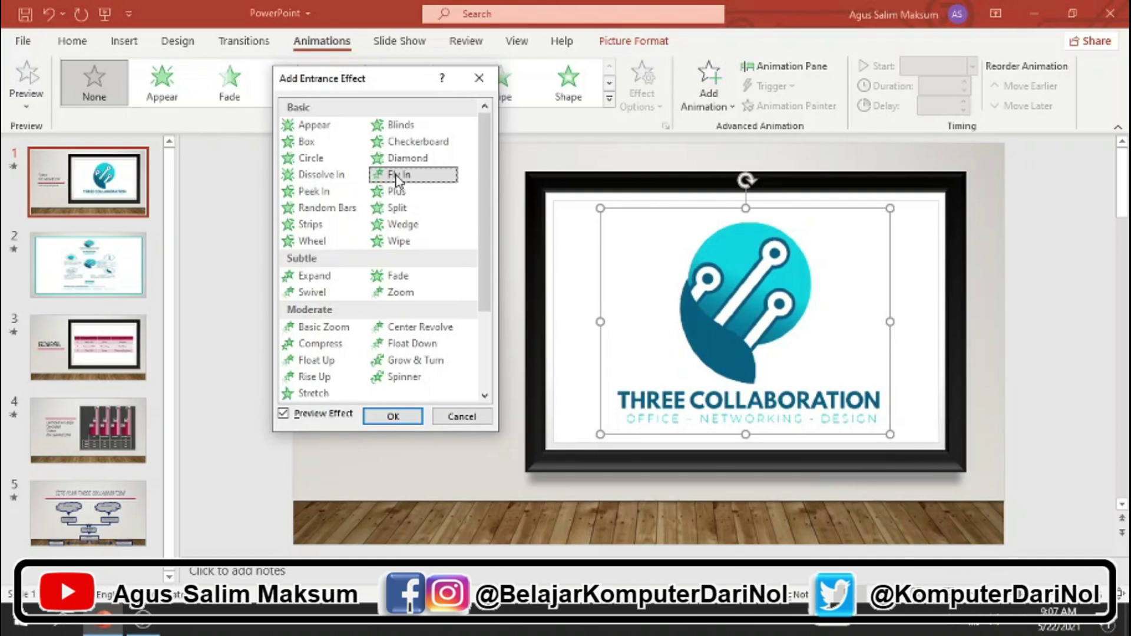
left_click(399, 240)
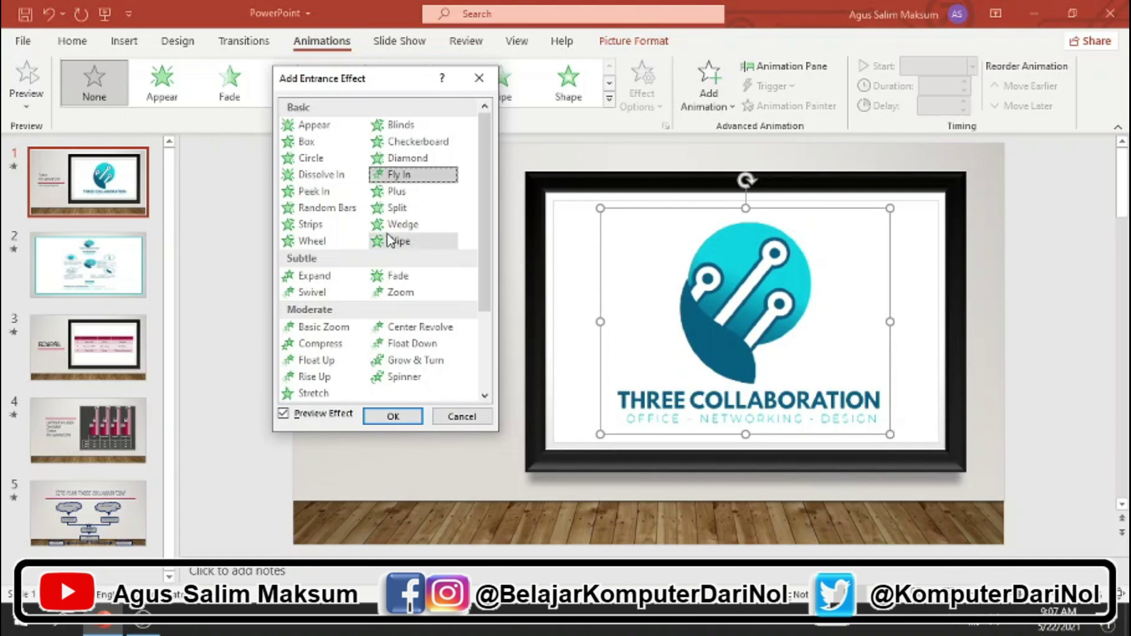
left_click(387, 329)
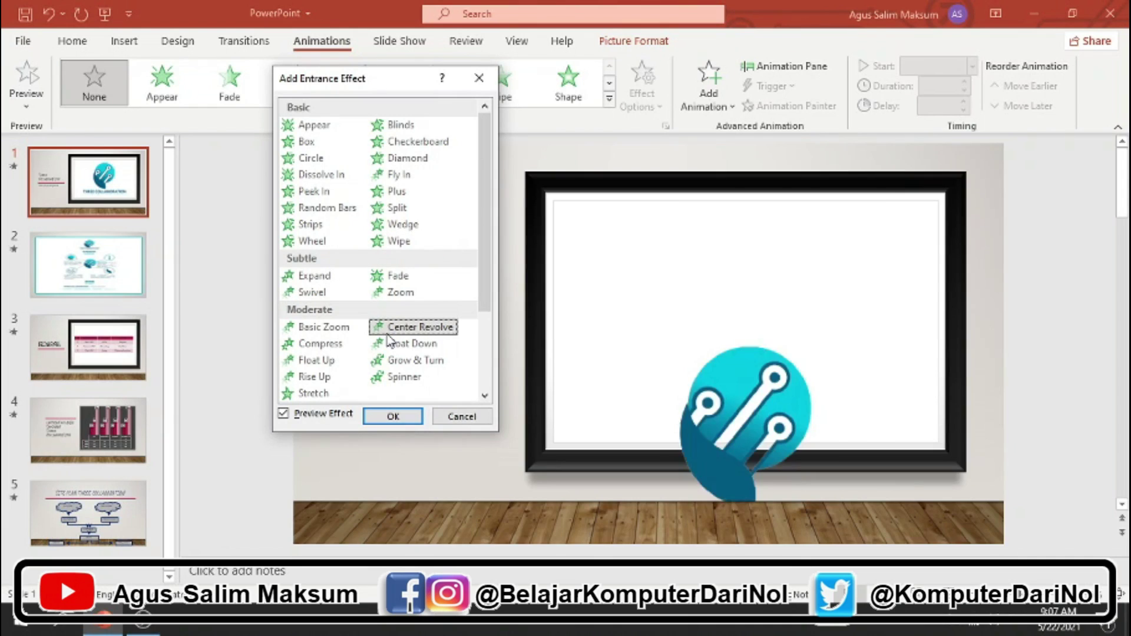
left_click(324, 345)
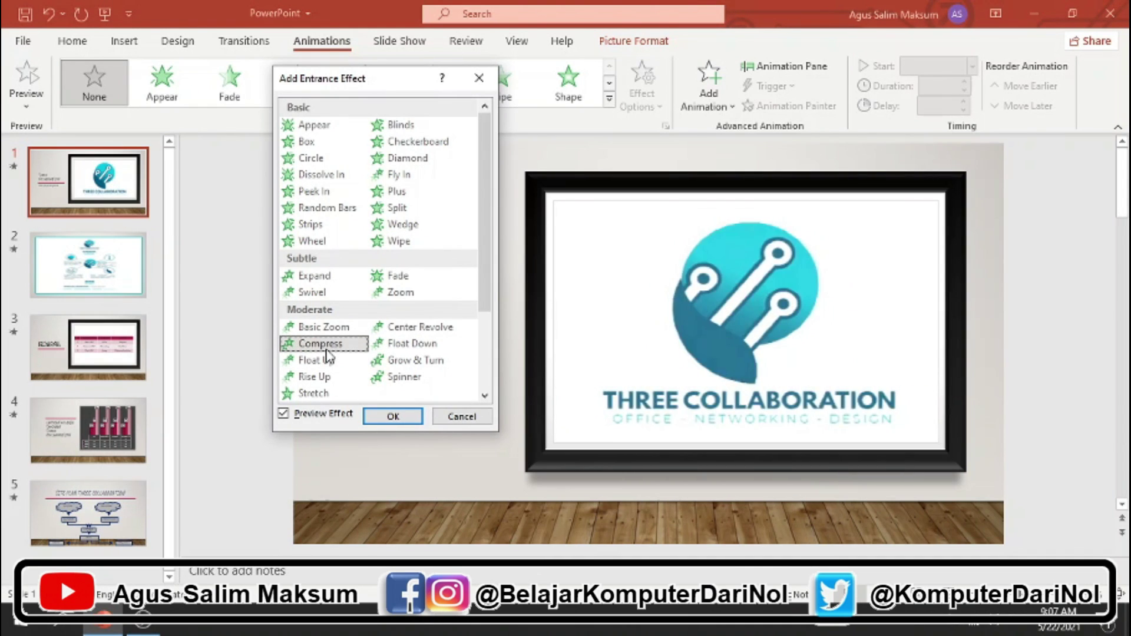
left_click(326, 361)
scroll(330, 376, "down", 1)
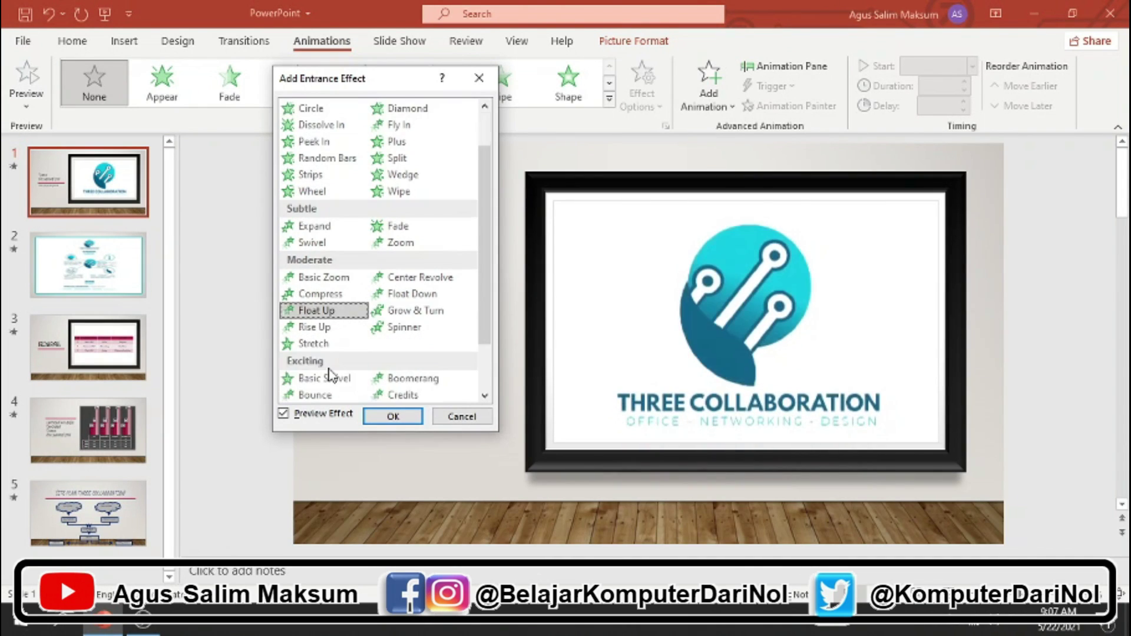
left_click(318, 326)
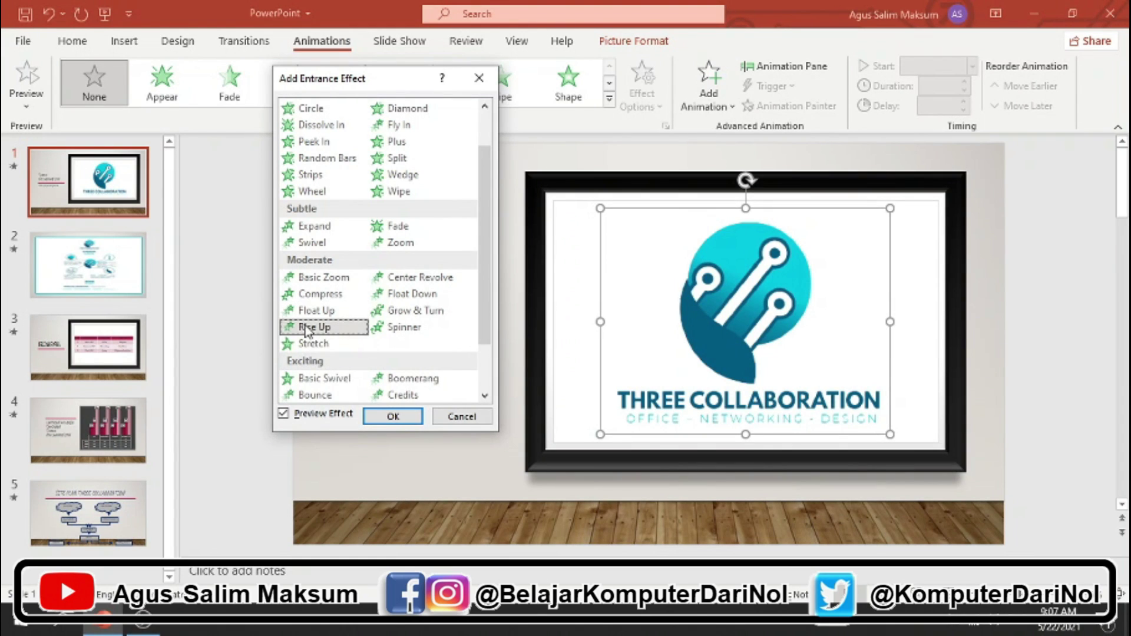
left_click(393, 415)
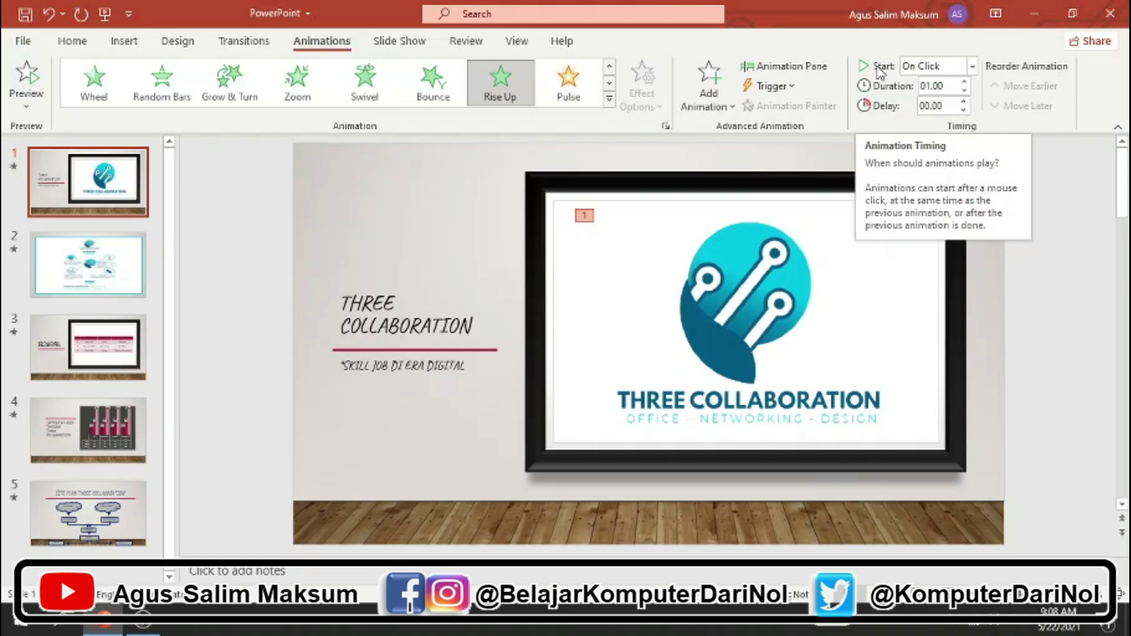
left_click(974, 66)
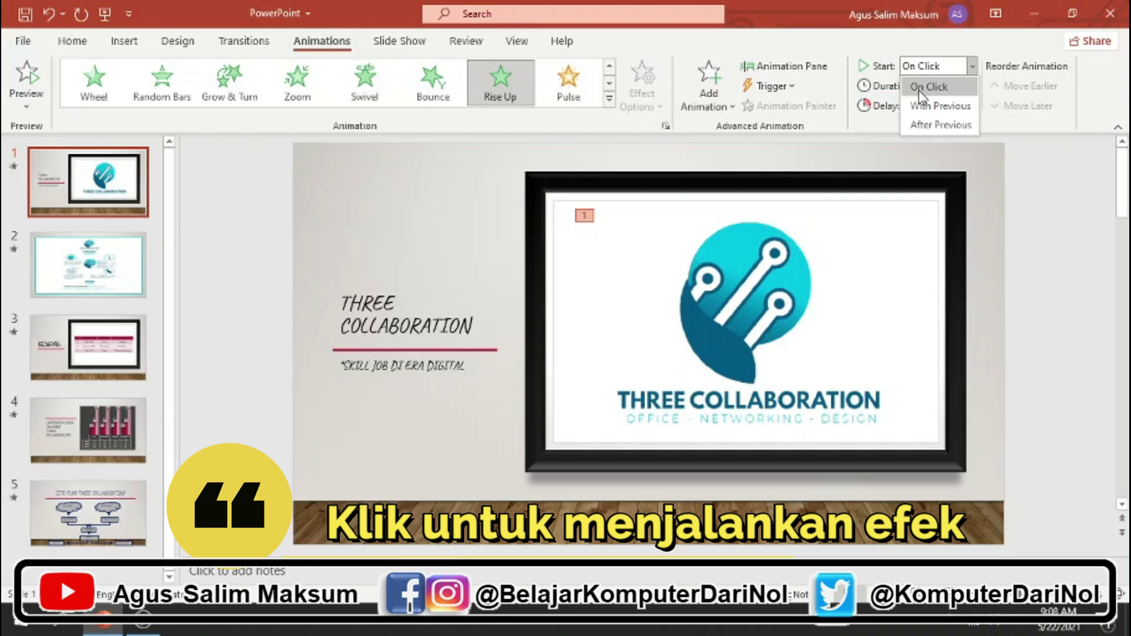
left_click(344, 351)
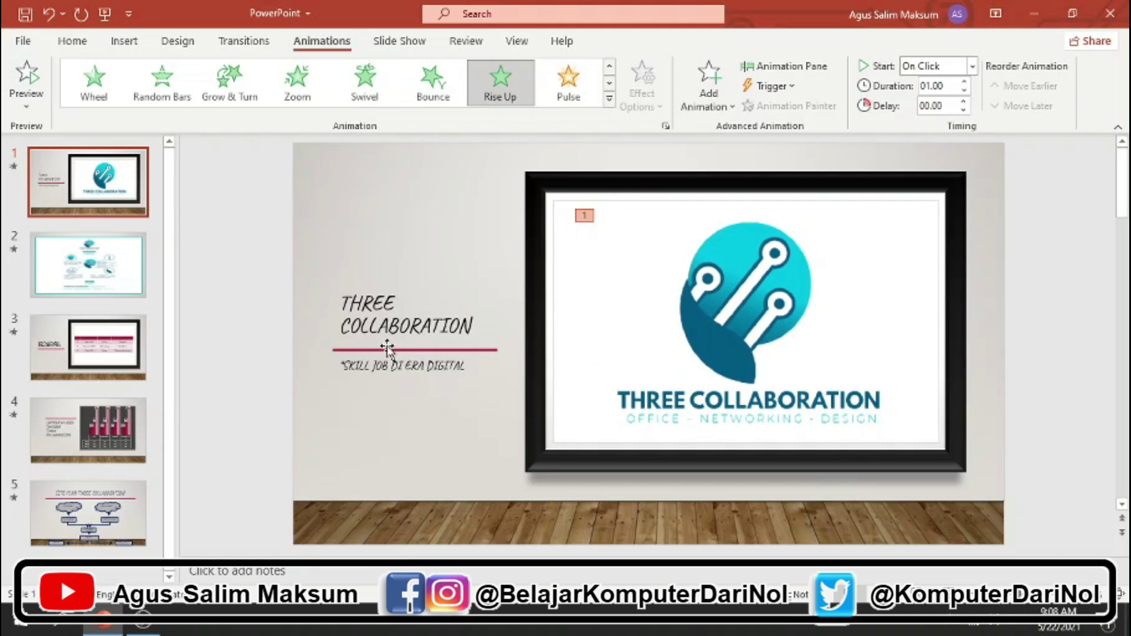
left_click(383, 308)
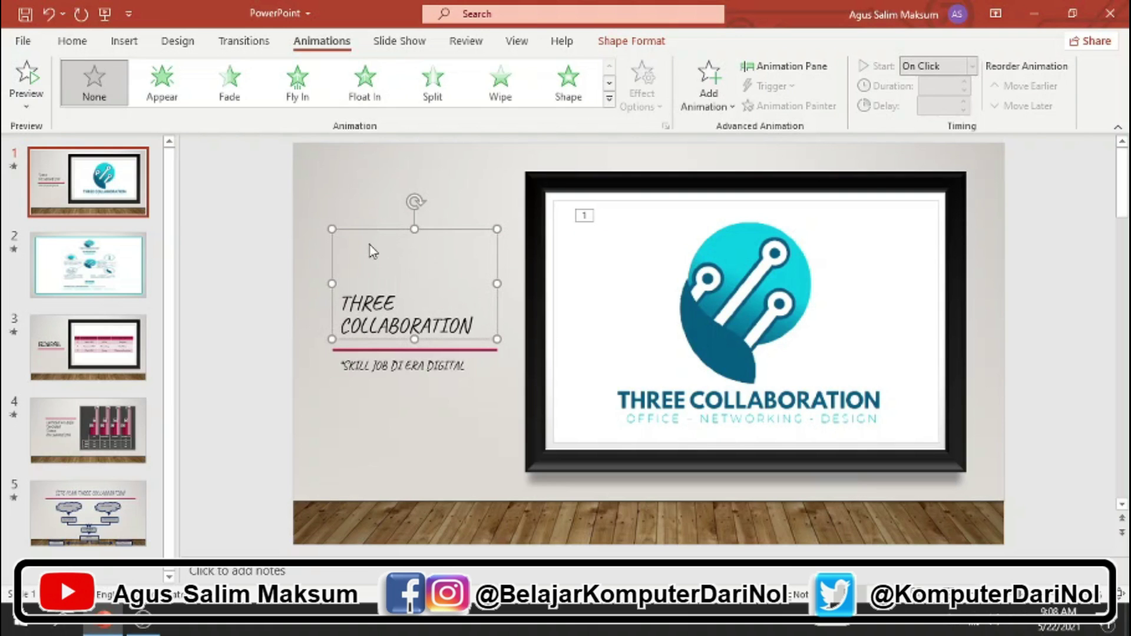
Preview Curve Up, then apply the Float entrance effect to the THREE COLLABORATION title.
left_click(708, 85)
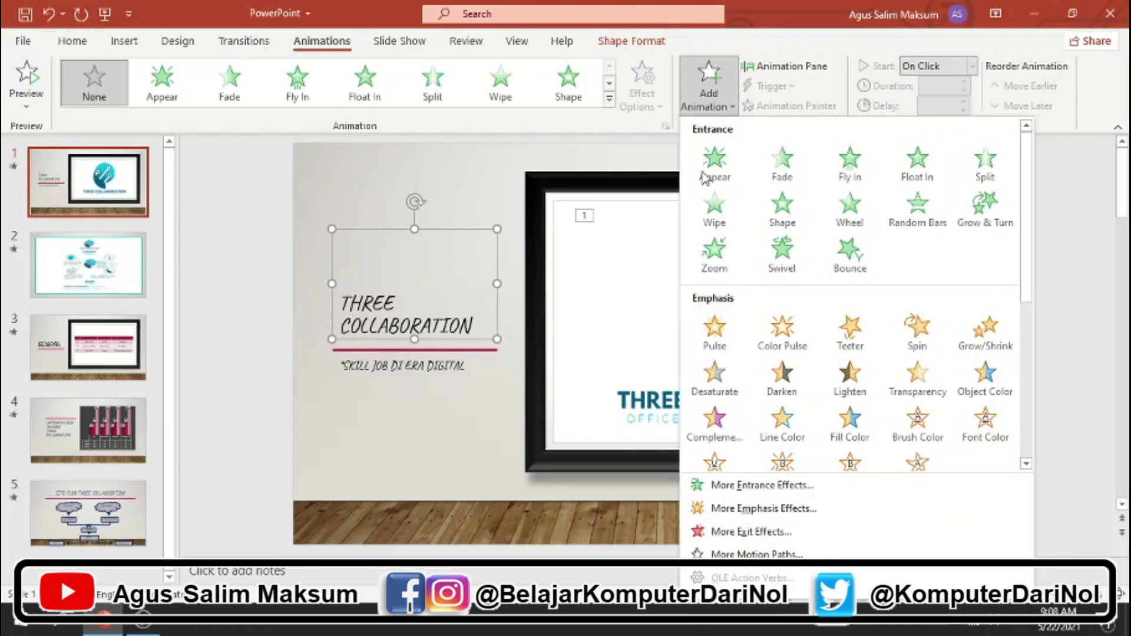
left_click(802, 486)
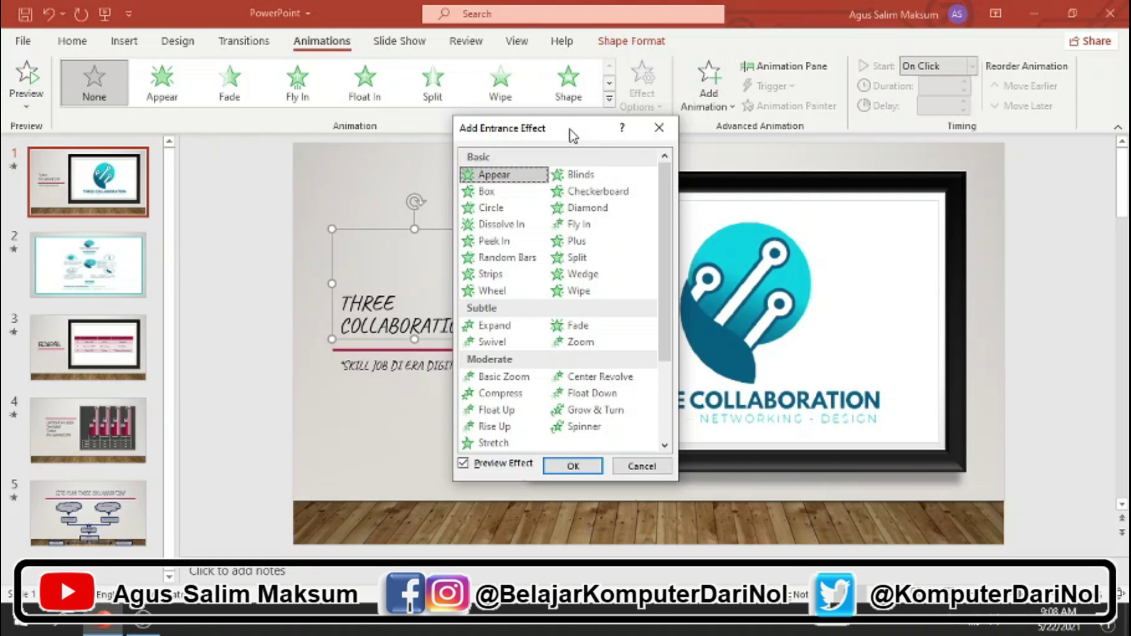
left_click_drag(573, 134, 998, 126)
scroll(1009, 303, "down", 2)
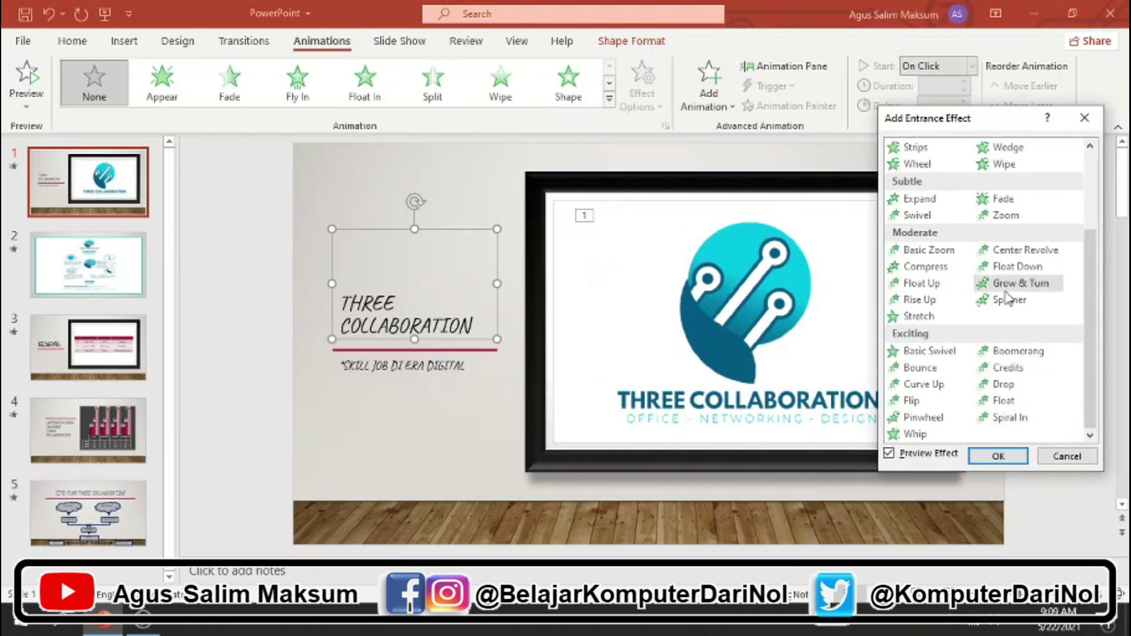
left_click(923, 385)
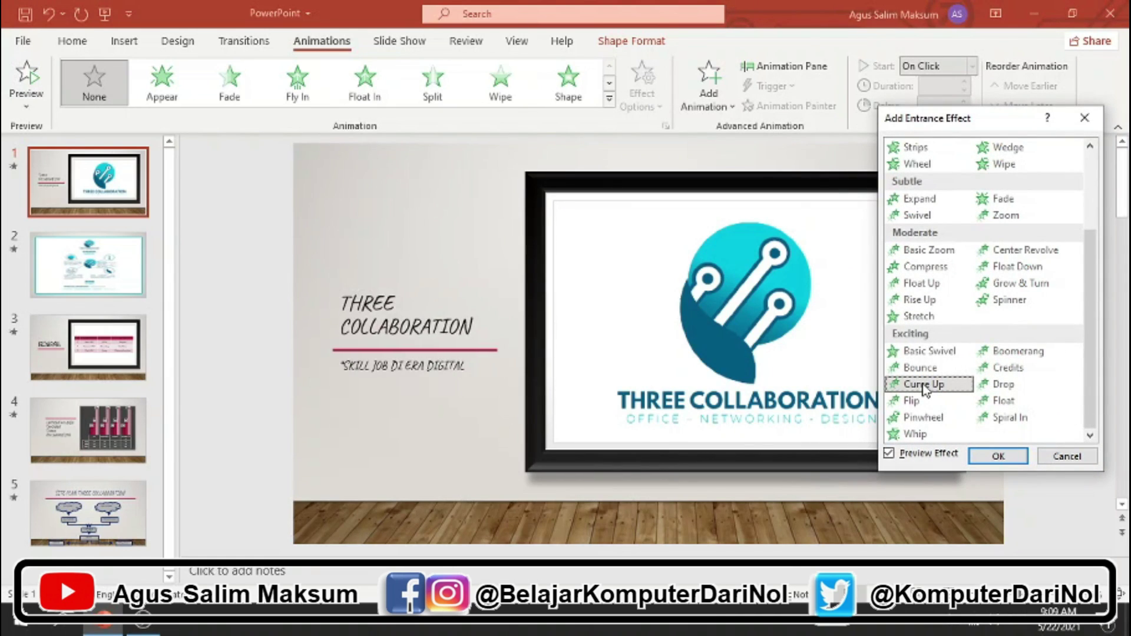
left_click(1004, 401)
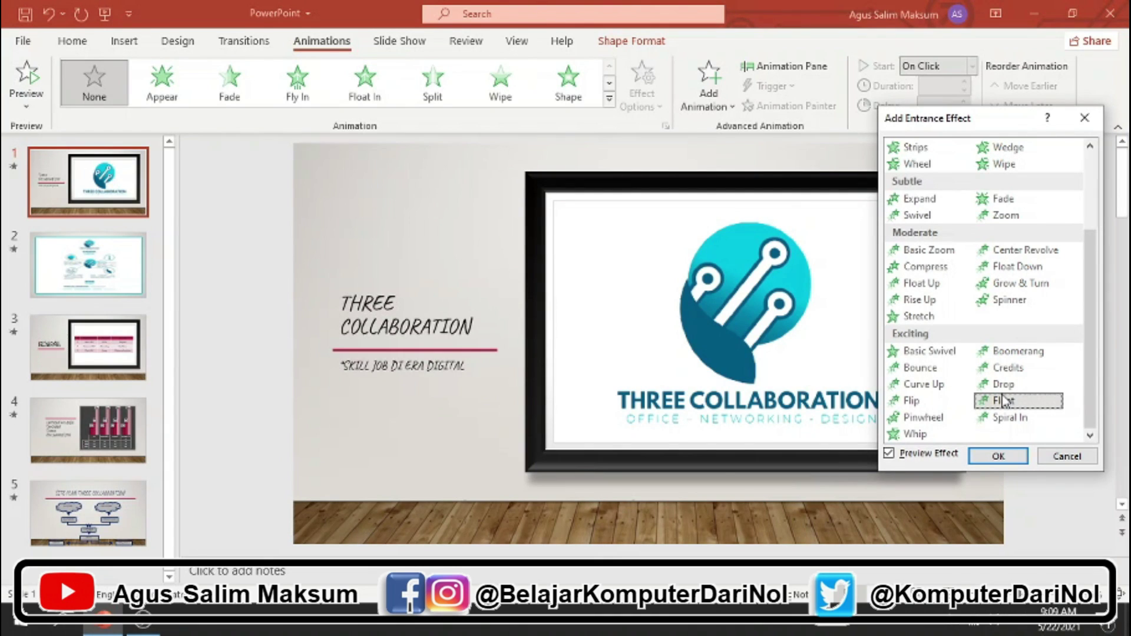
left_click(1005, 456)
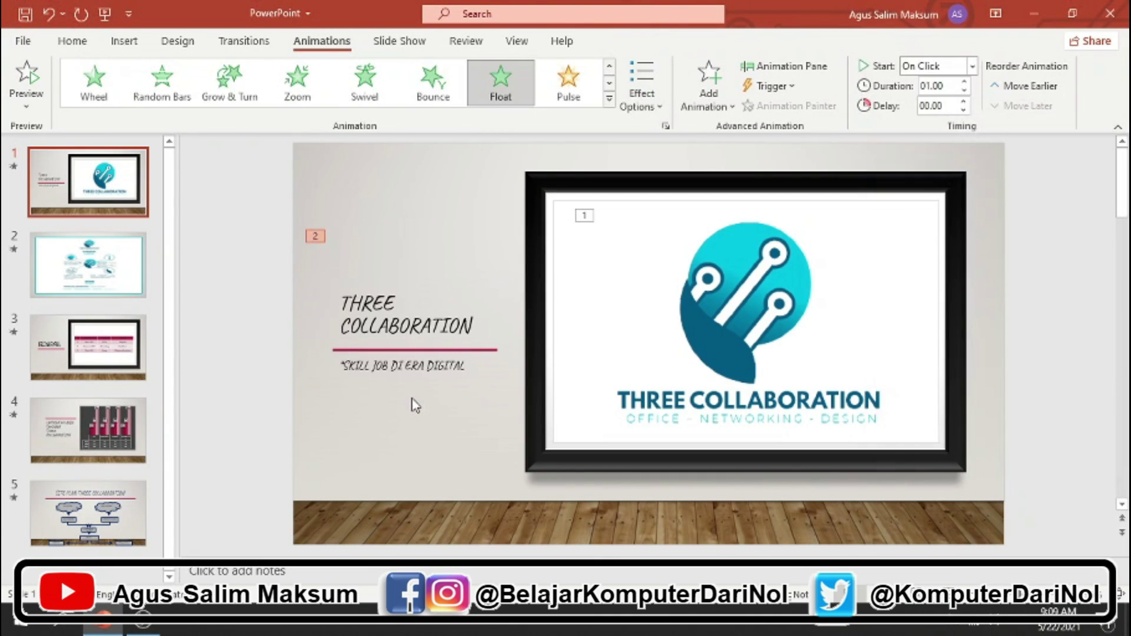
left_click(417, 369)
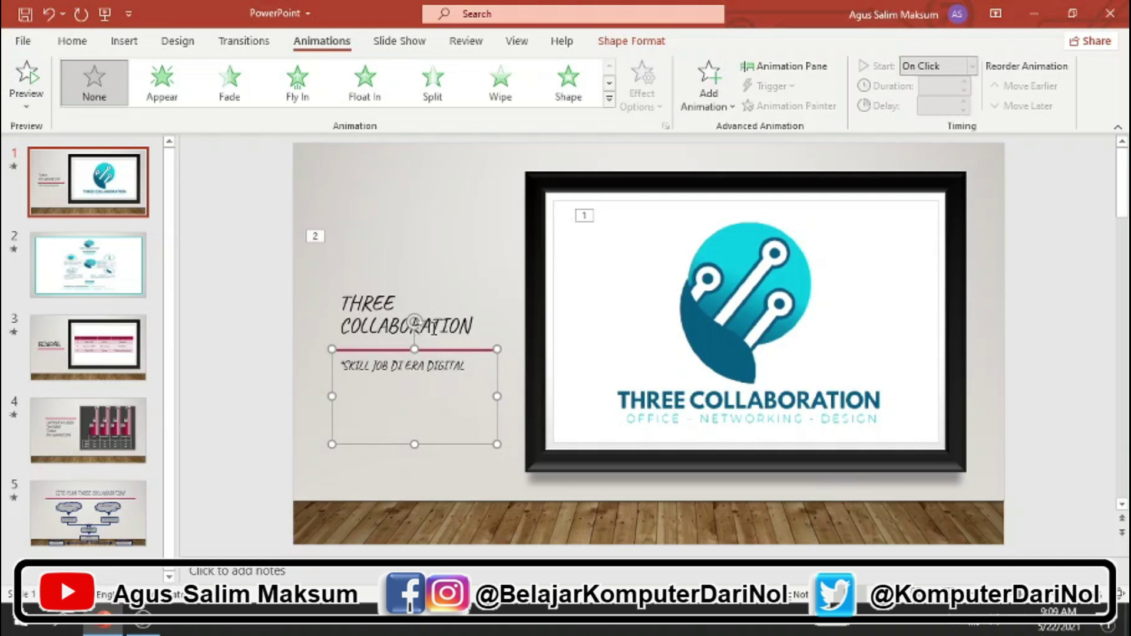
Preview Basic Swivel and Swivel, then apply the Basic Zoom entrance to the SKILL JOB DI ERA DIGITAL subtitle.
left_click(708, 91)
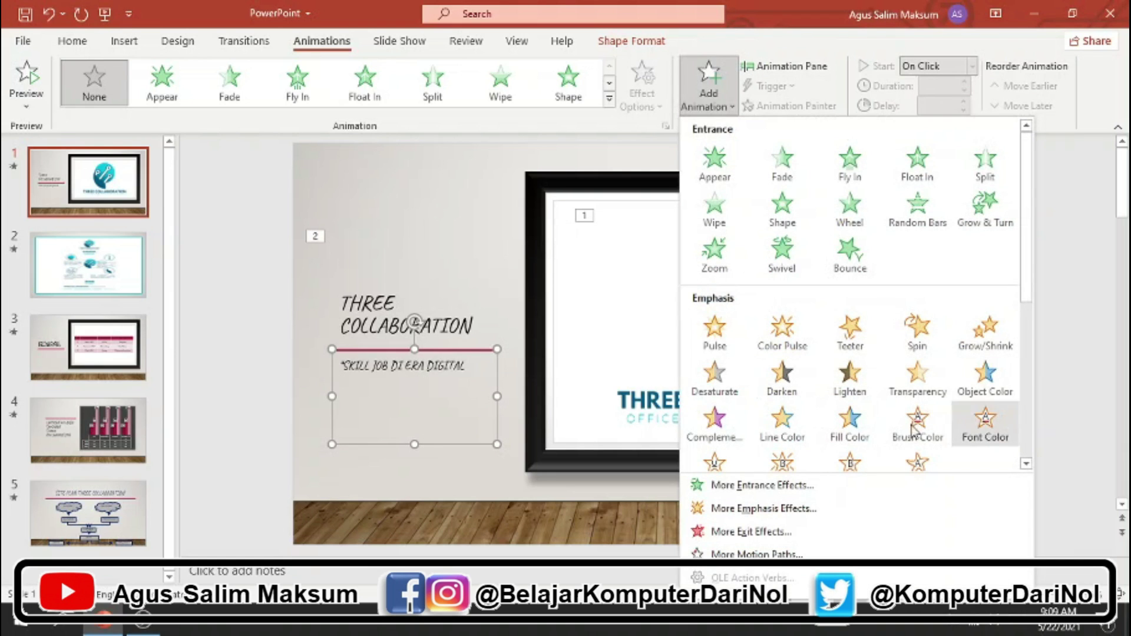
left_click(762, 485)
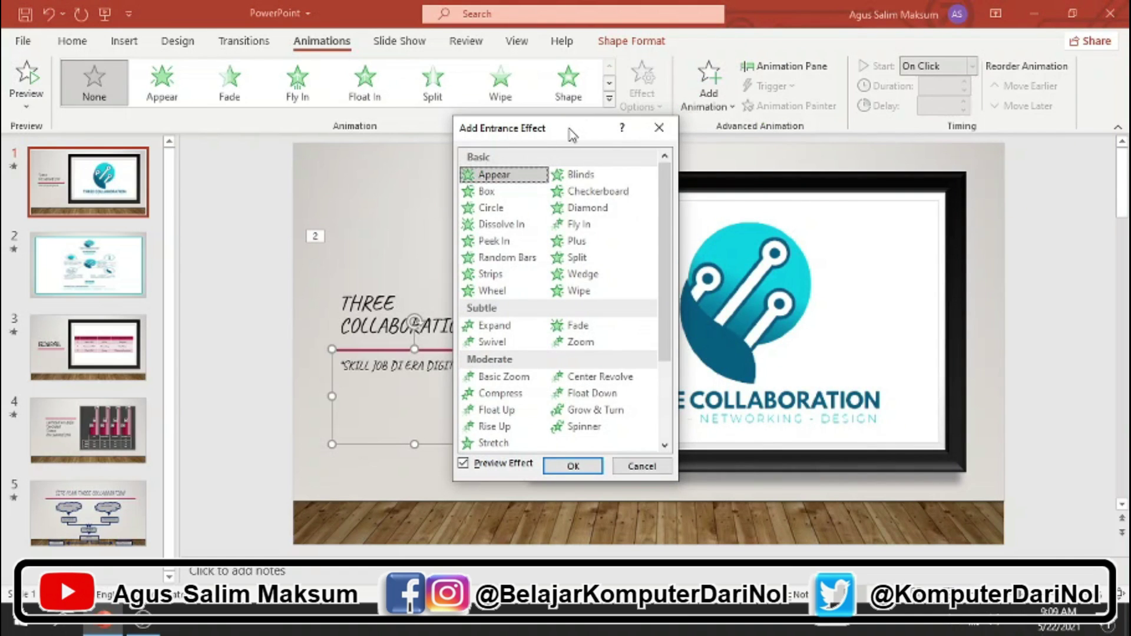
left_click_drag(570, 129, 955, 72)
scroll(949, 248, "down", 3)
left_click(866, 304)
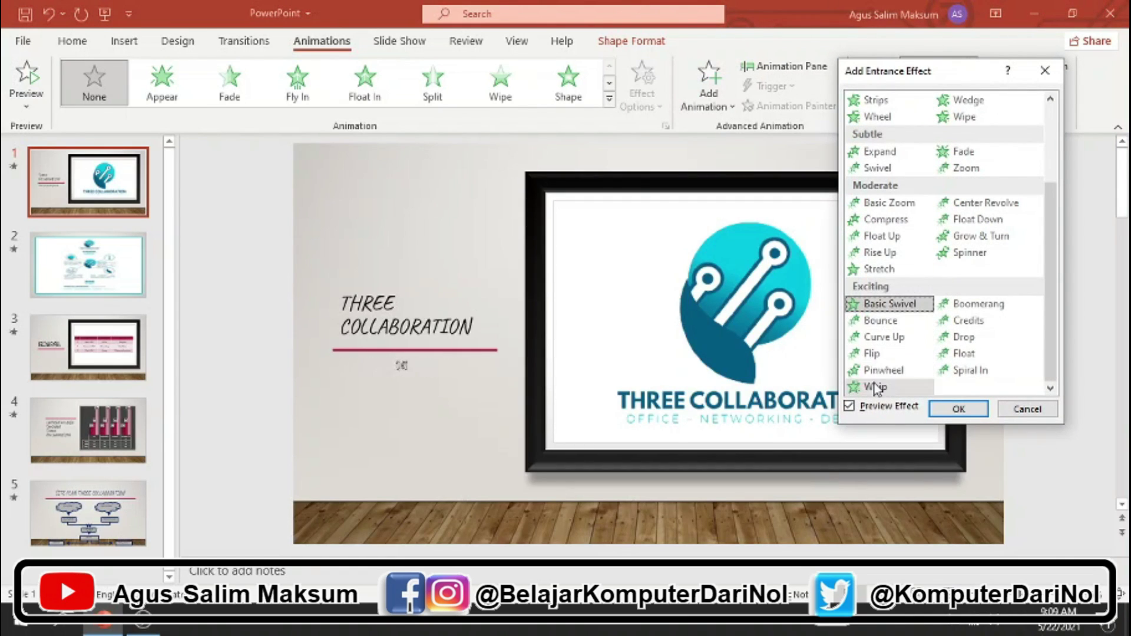
left_click(886, 168)
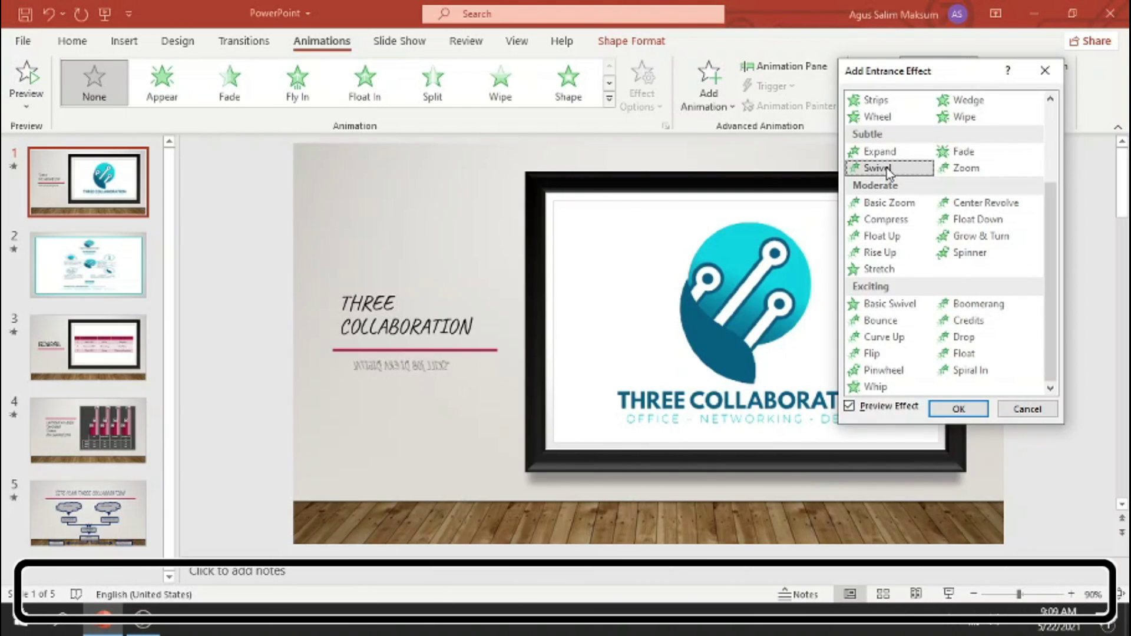
left_click(885, 202)
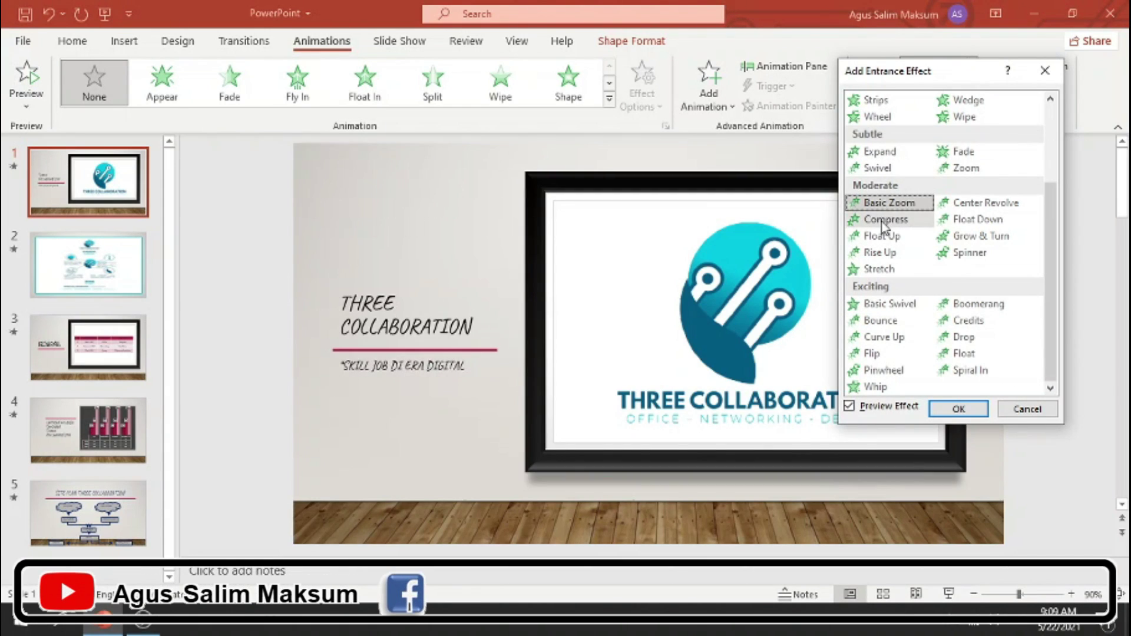
left_click(959, 411)
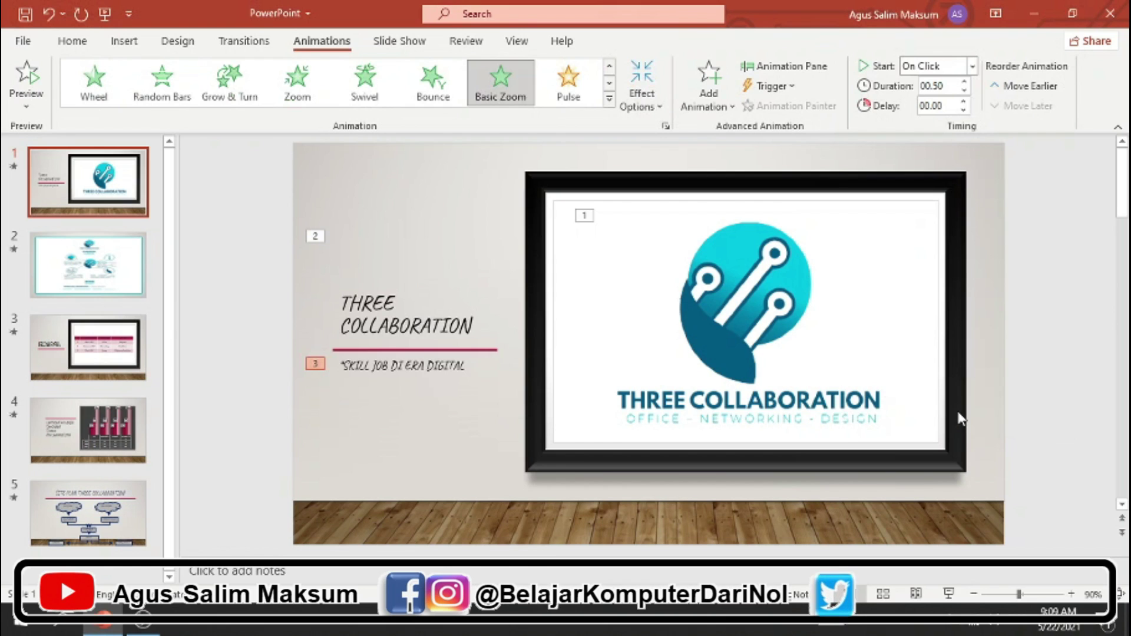
Review the title and subtitle animation settings and Start options, leaving them unchanged.
left_click(586, 216)
left_click(315, 236)
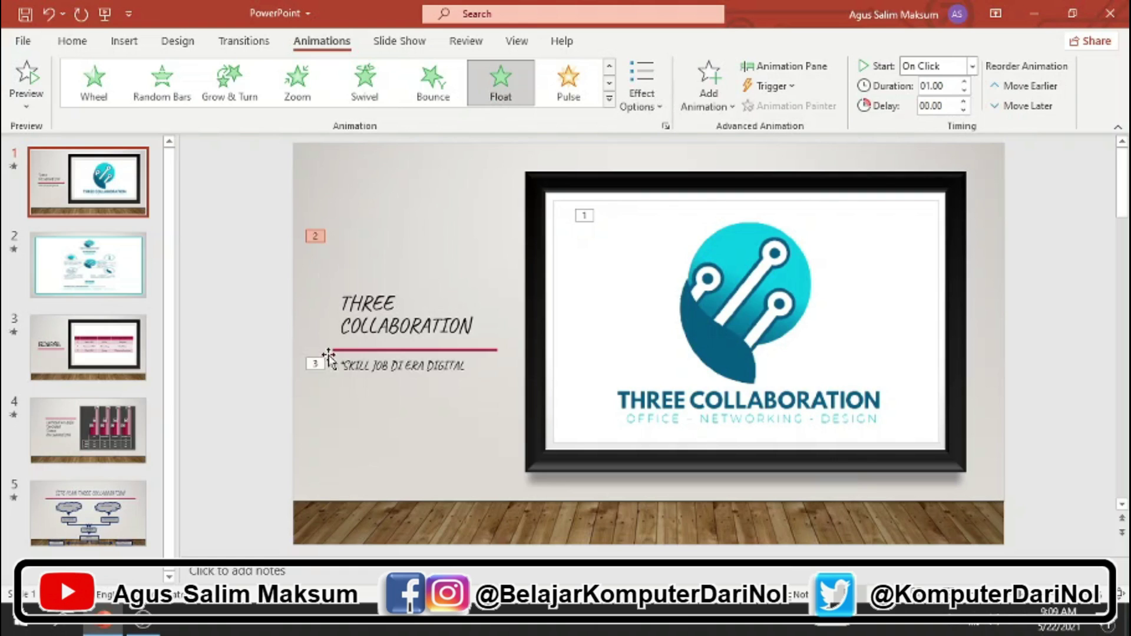
left_click(315, 364)
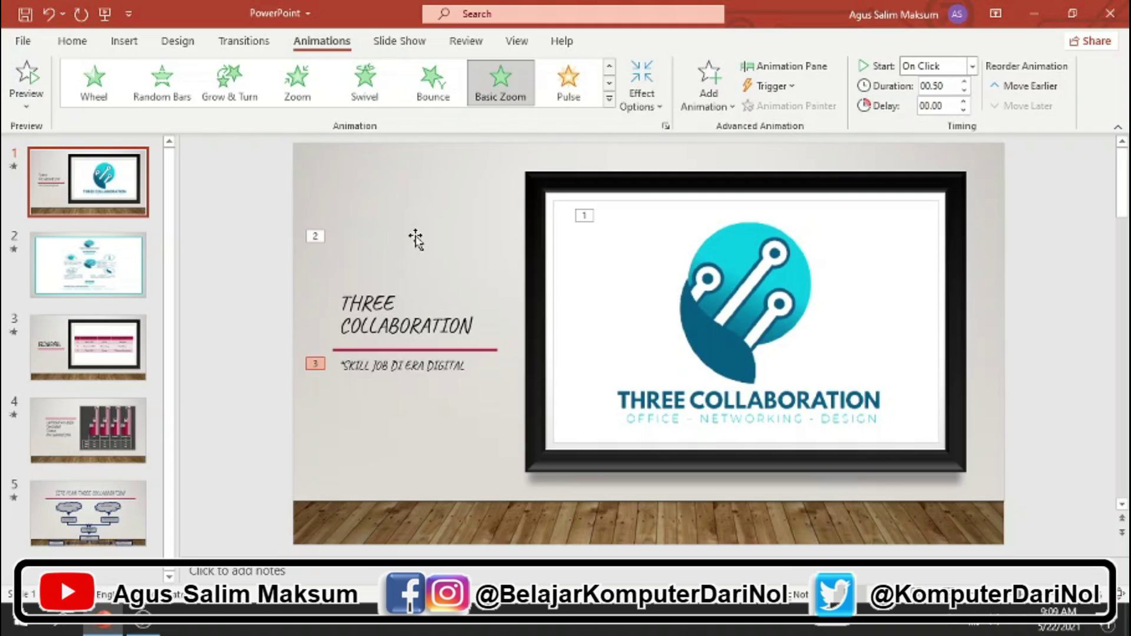
left_click(969, 66)
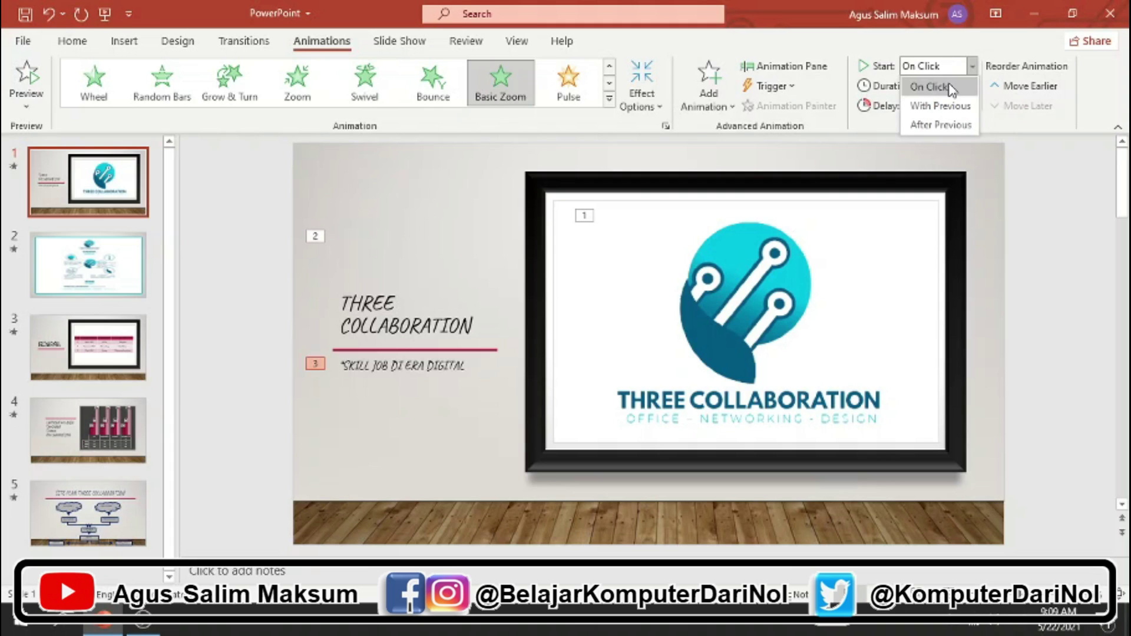
left_click(451, 237)
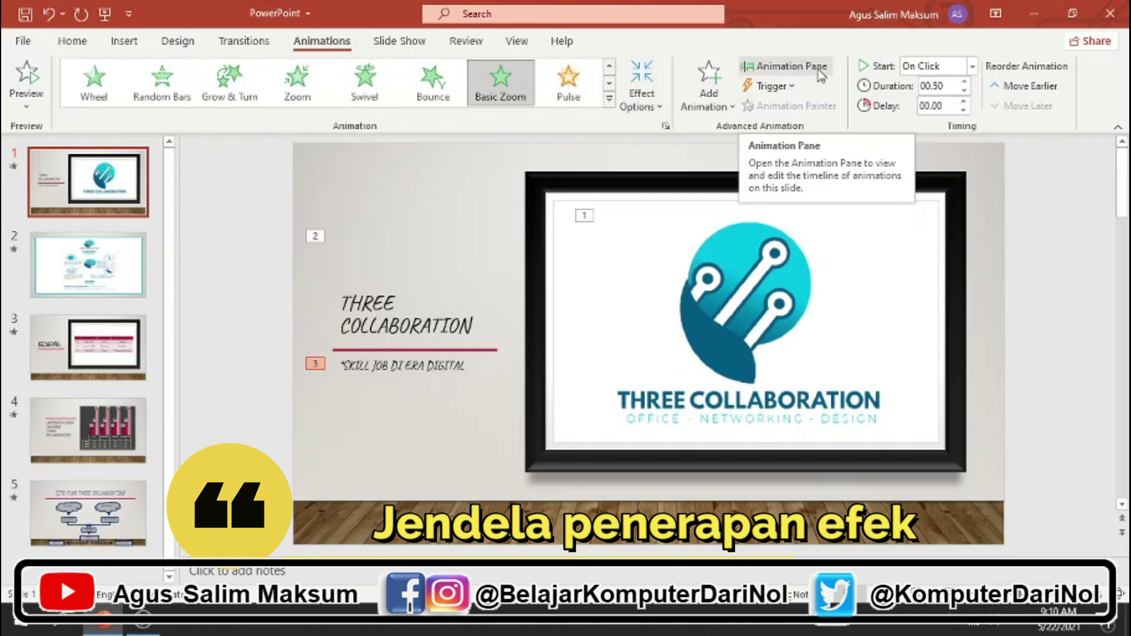
Open the Animation Pane and step through the logo, title and subtitle animations in order.
left_click(781, 69)
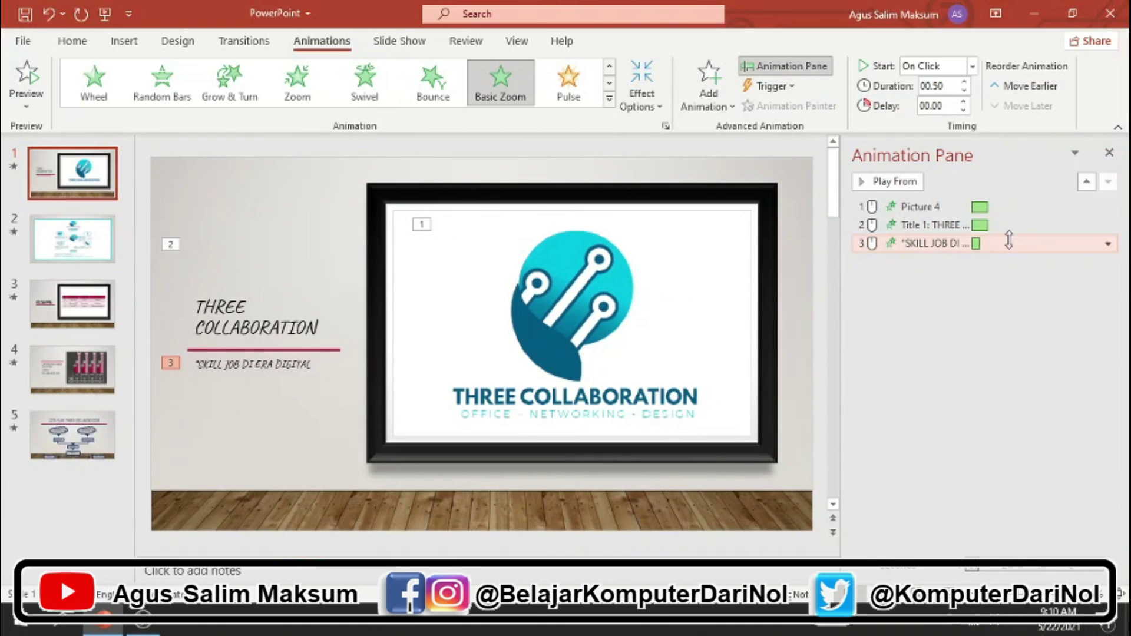
left_click(929, 207)
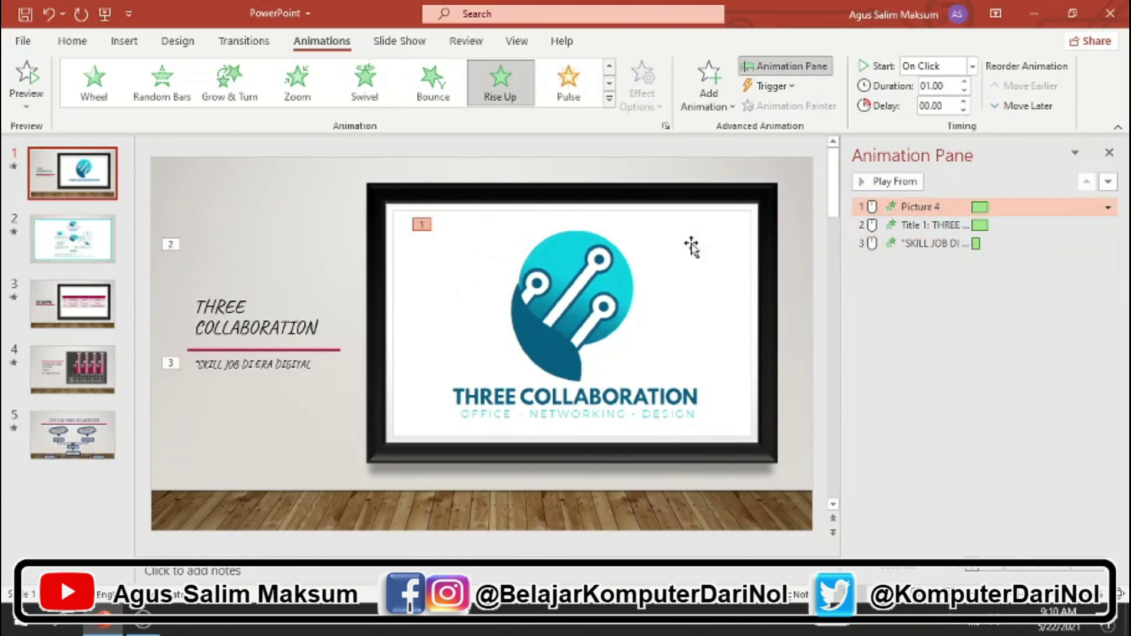
left_click(950, 225)
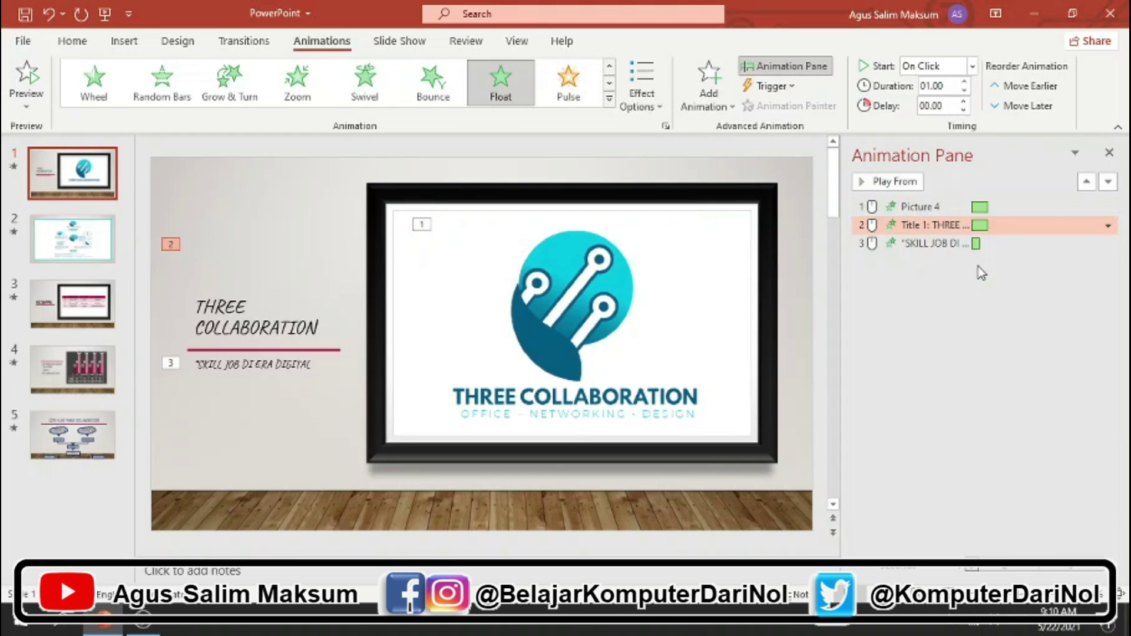
left_click(944, 244)
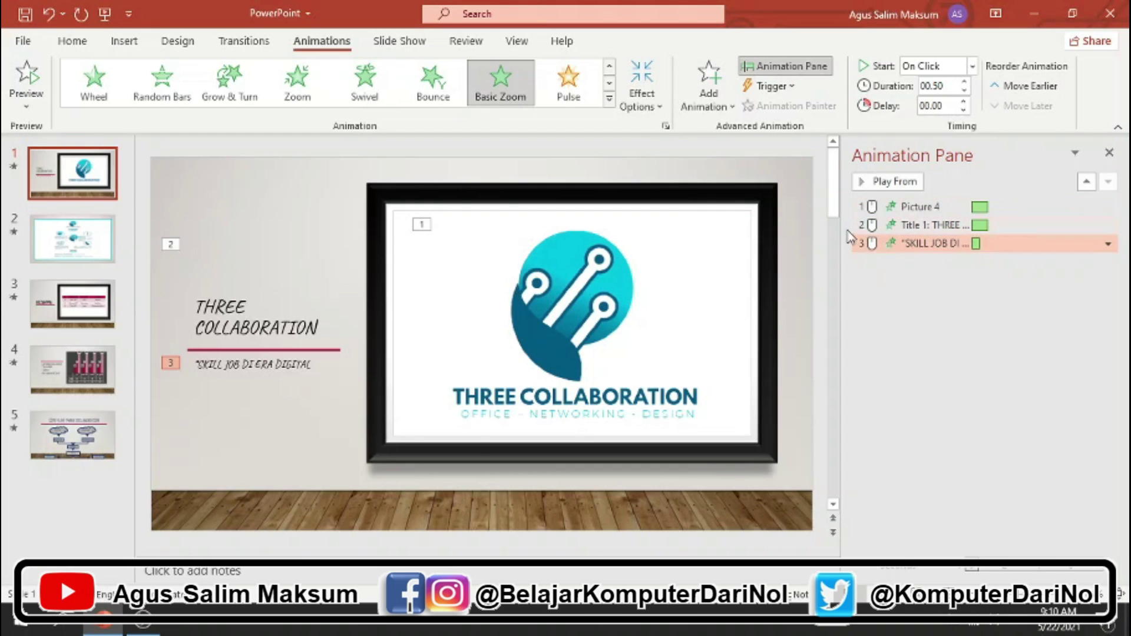
left_click(902, 209)
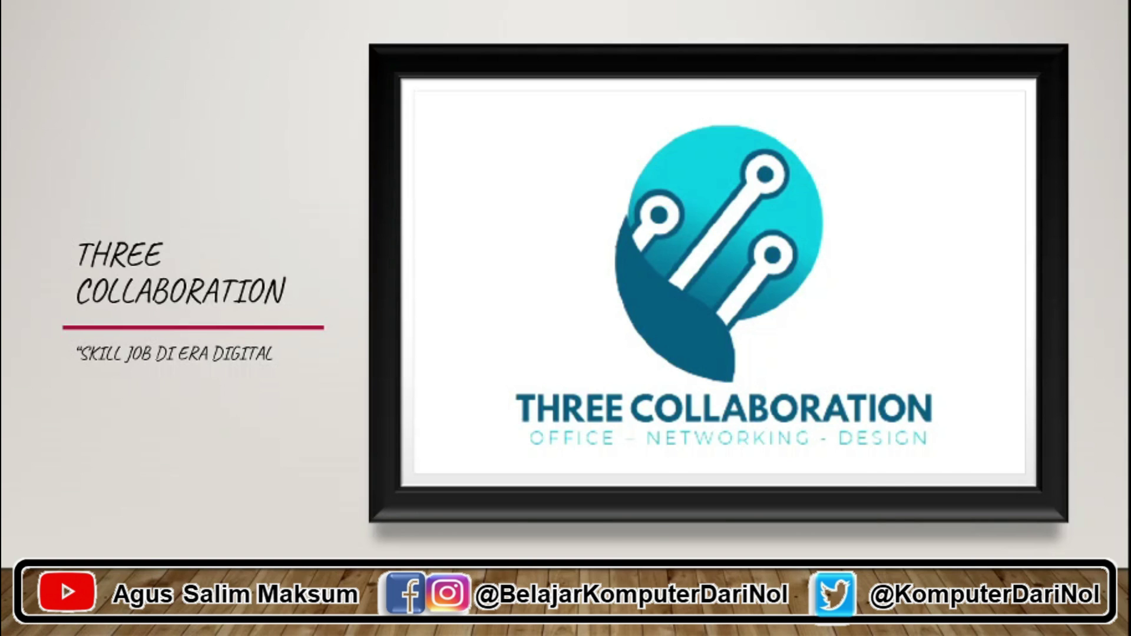
Exit the slide show and review the animation Start options without changing them.
key("Escape")
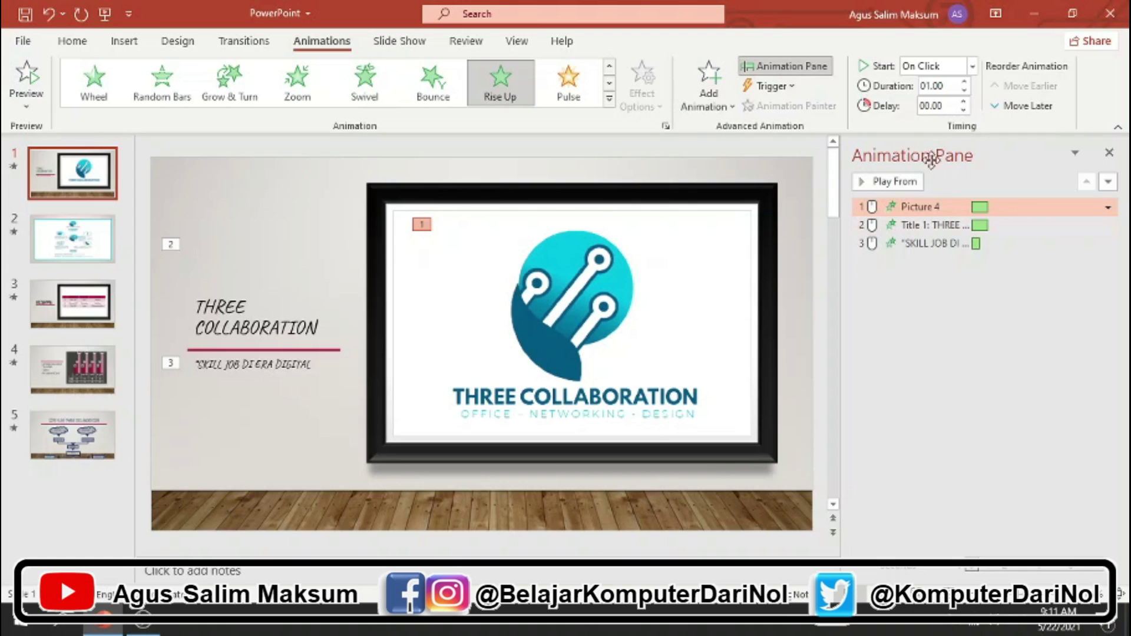
left_click(973, 67)
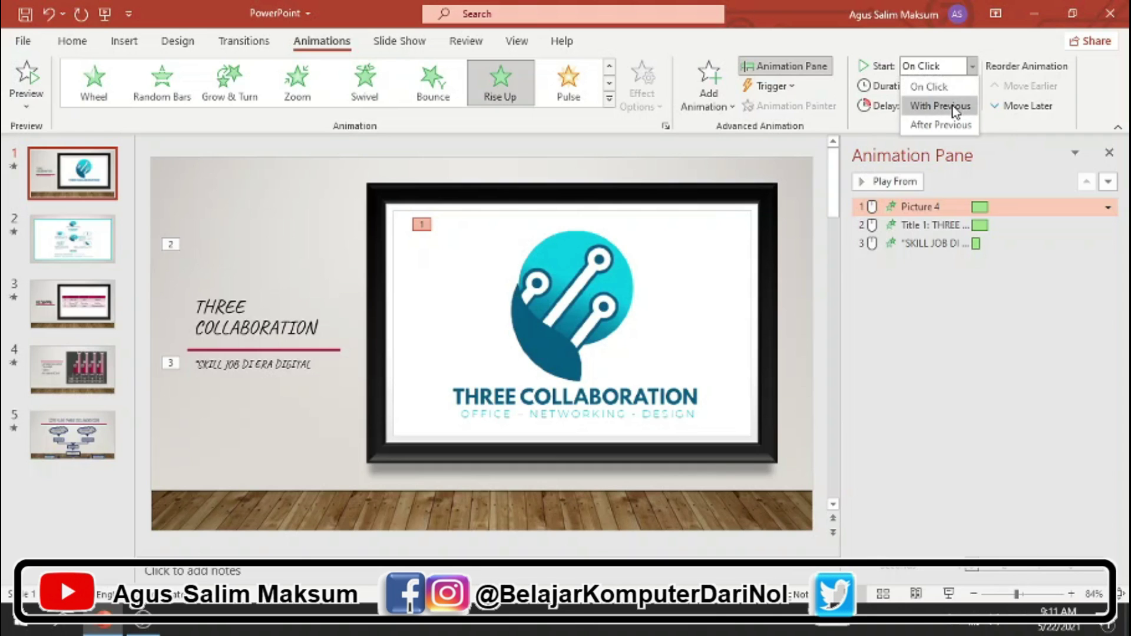
left_click(945, 306)
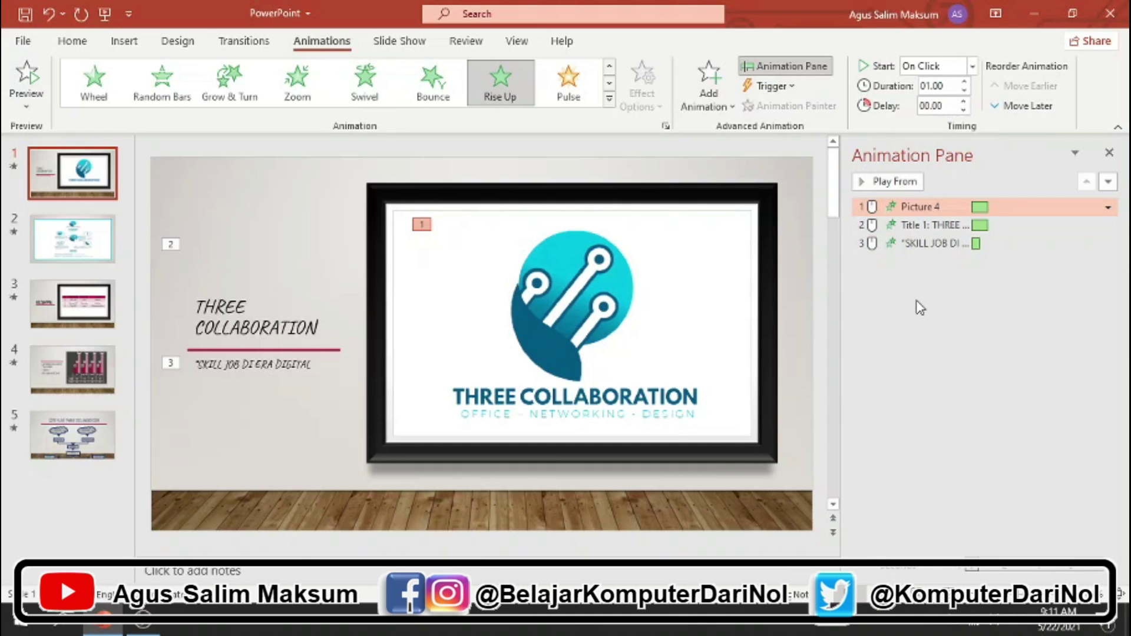
Select all slide 1 objects, set their animations to start With Previous, and replay with F5.
key("ctrl+a")
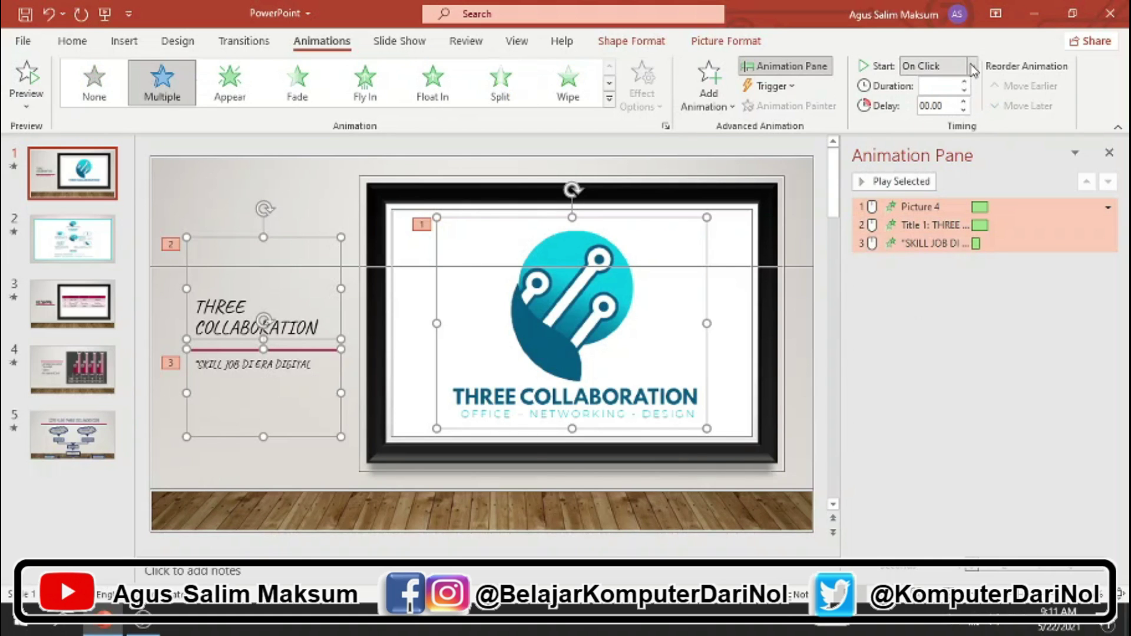
left_click(960, 66)
left_click(946, 110)
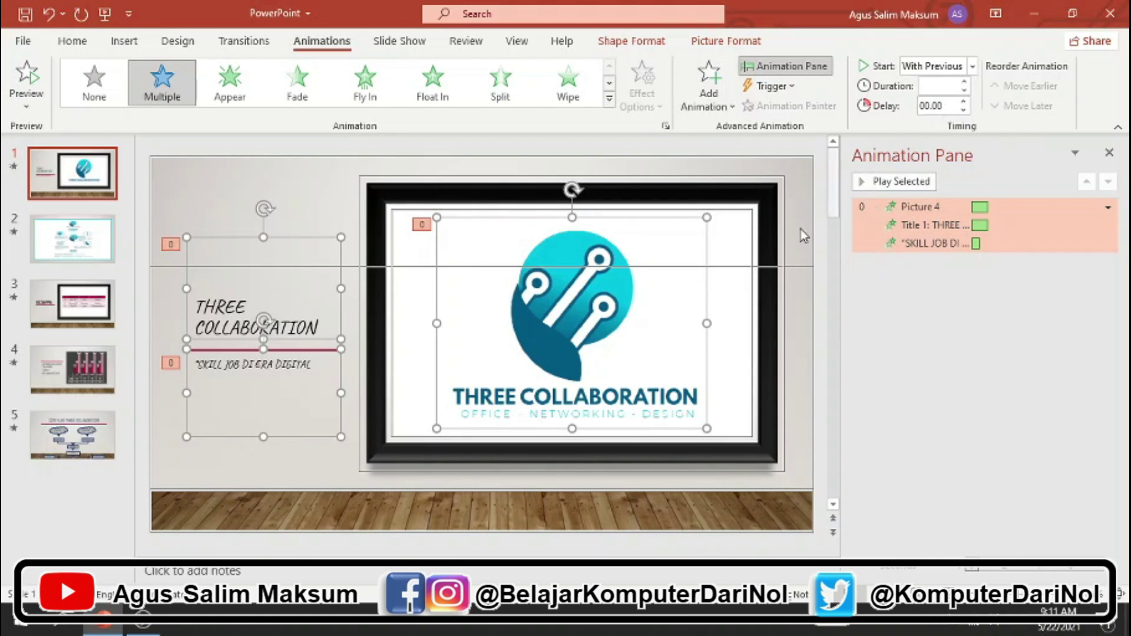
left_click(797, 174)
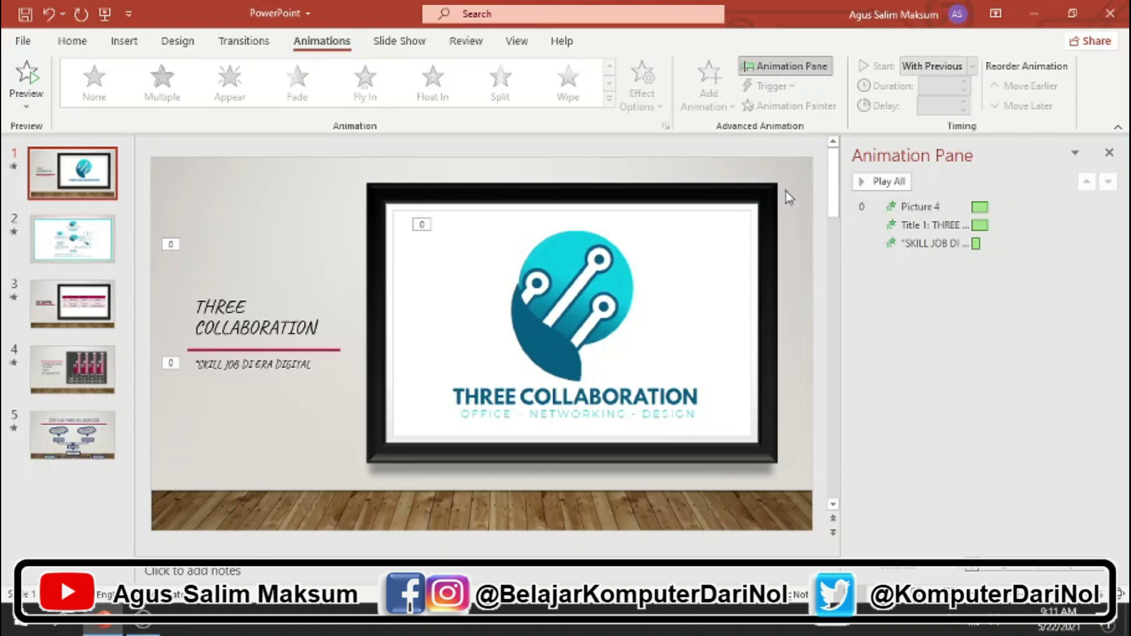
key("F5")
Check the title's Start setting, switch all three animations to After Previous, and run the show with F5.
left_click(935, 225)
left_click(973, 66)
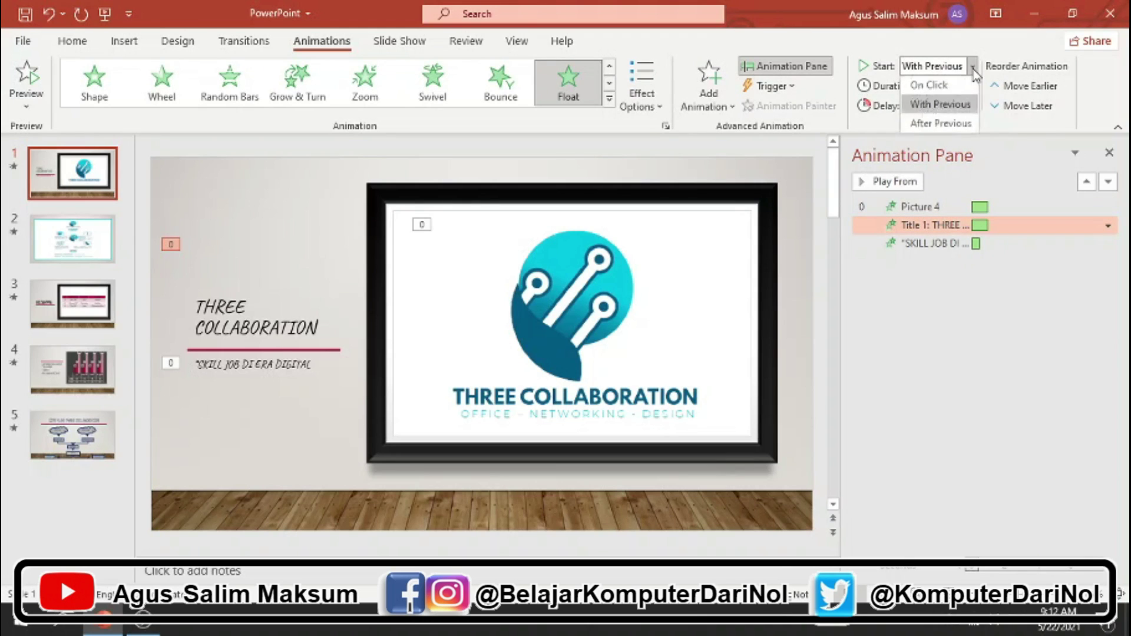
left_click(973, 297)
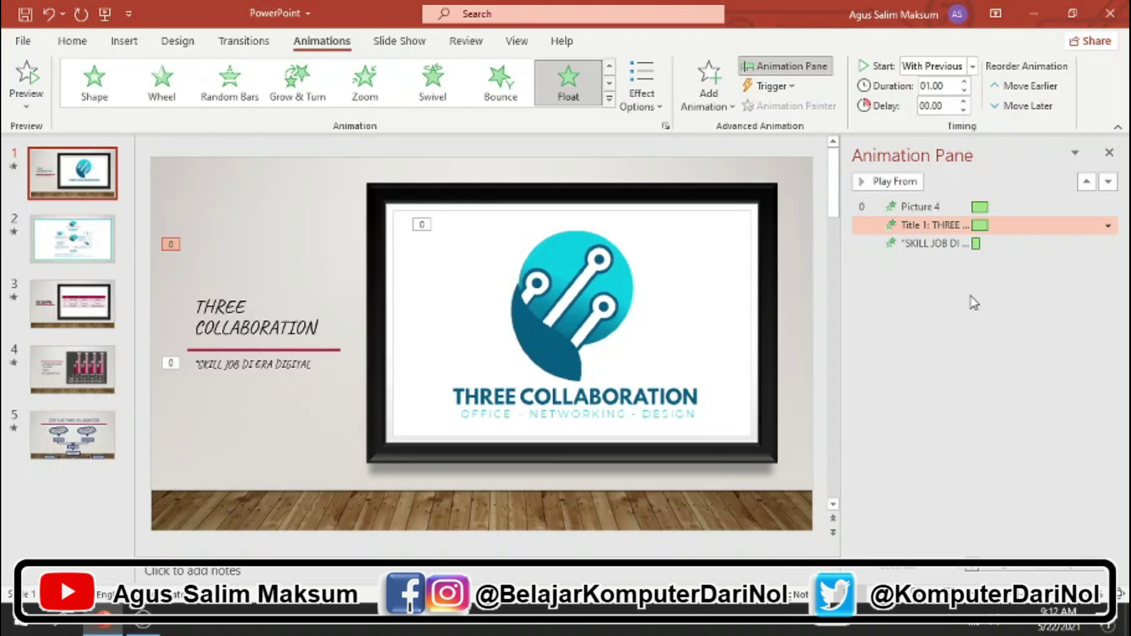
key("ctrl+a")
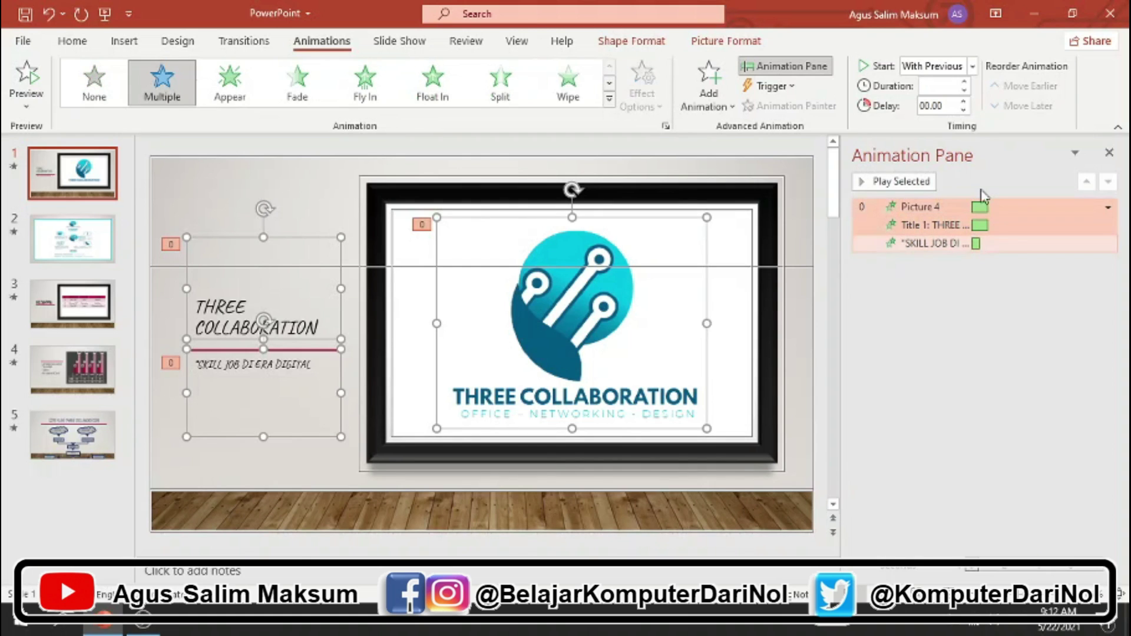
left_click(972, 66)
left_click(940, 121)
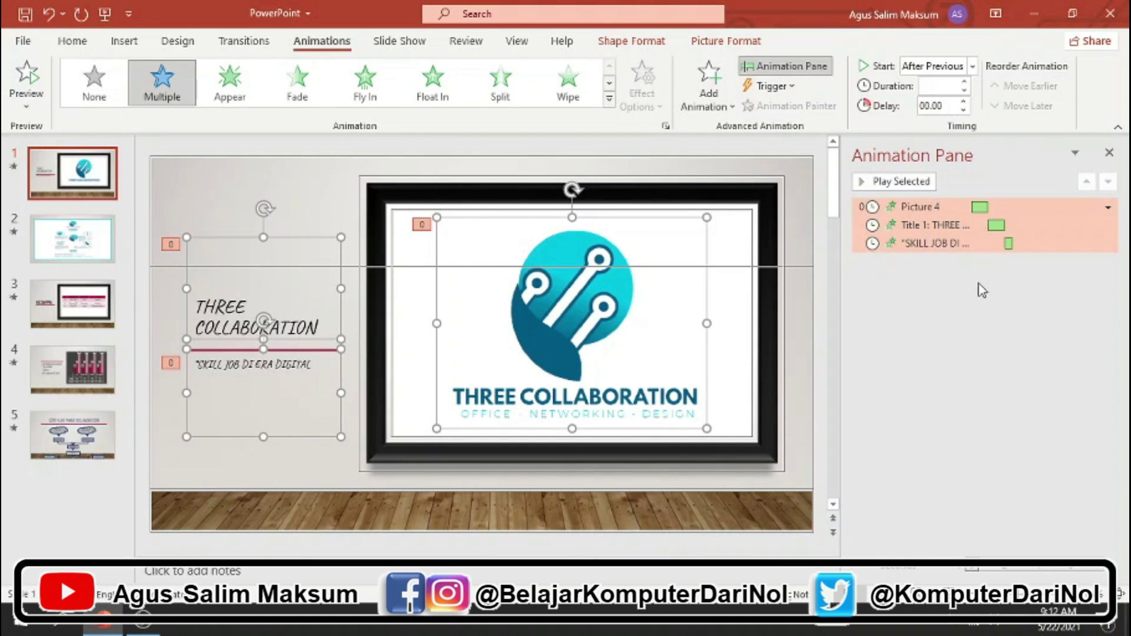
left_click(1000, 339)
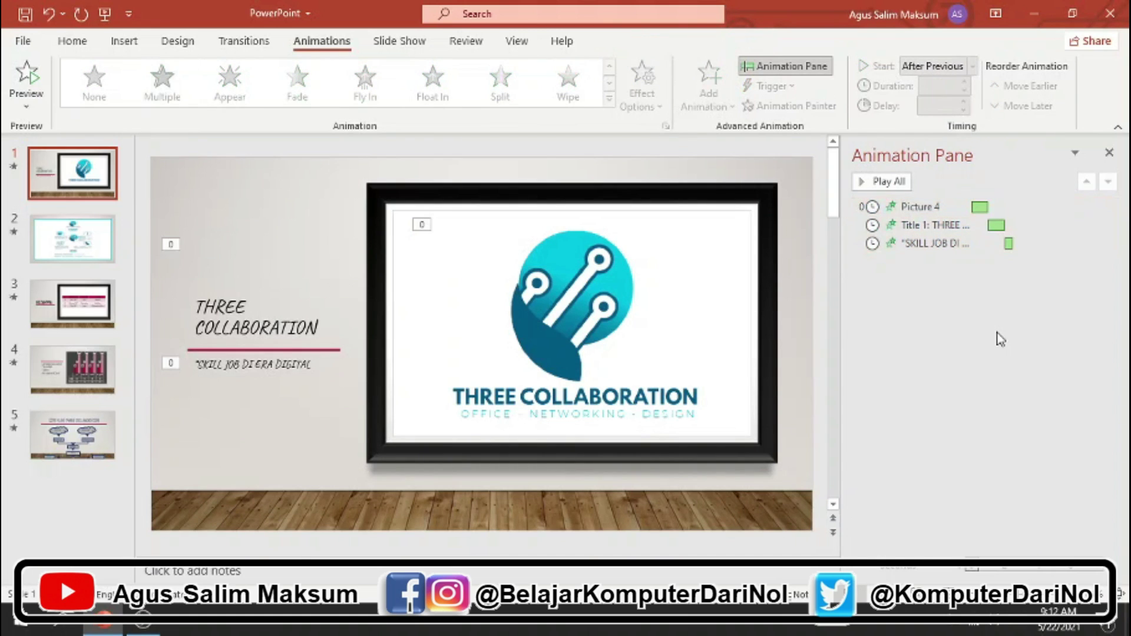
key("F5")
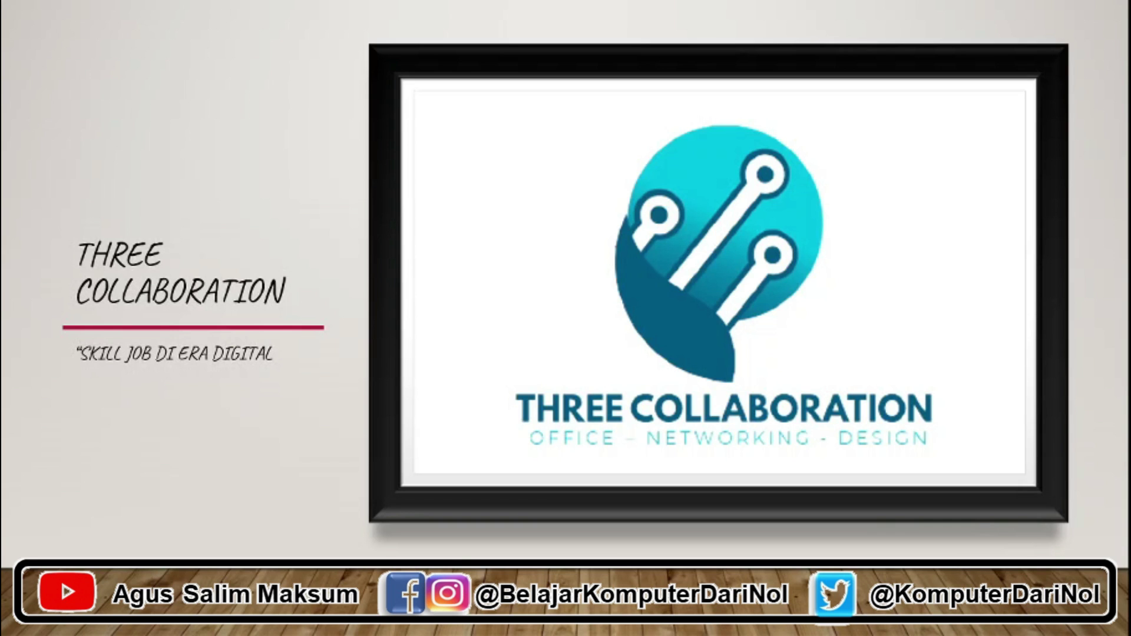
End the show and confirm the Picture 4, Title 1 and SKILL subtitle animations start After Previous.
key("Escape")
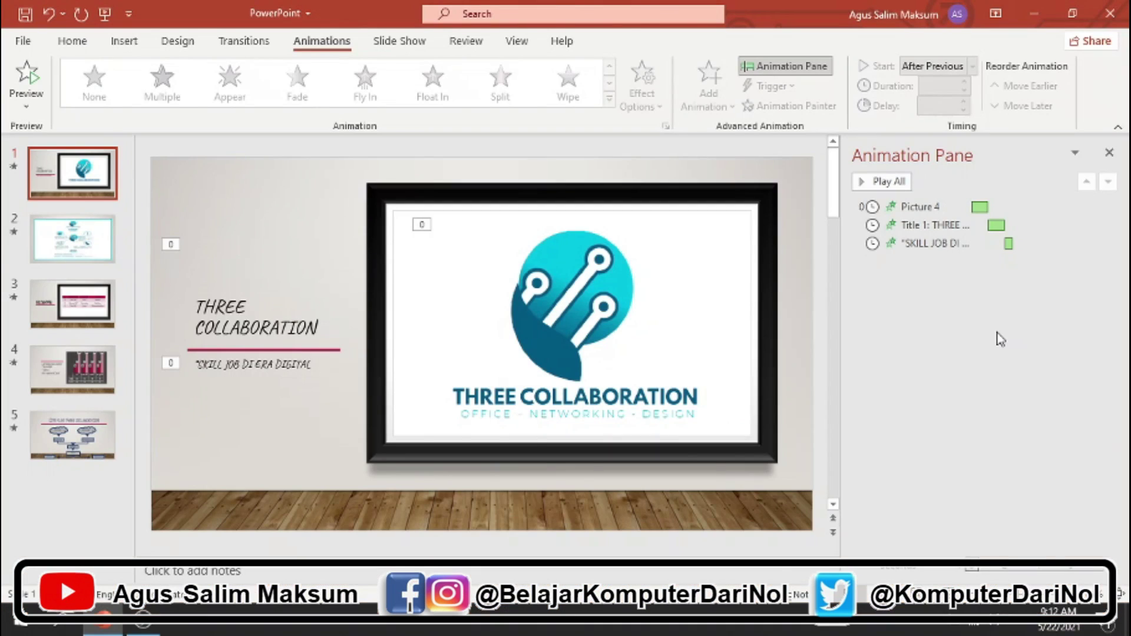
left_click(920, 207)
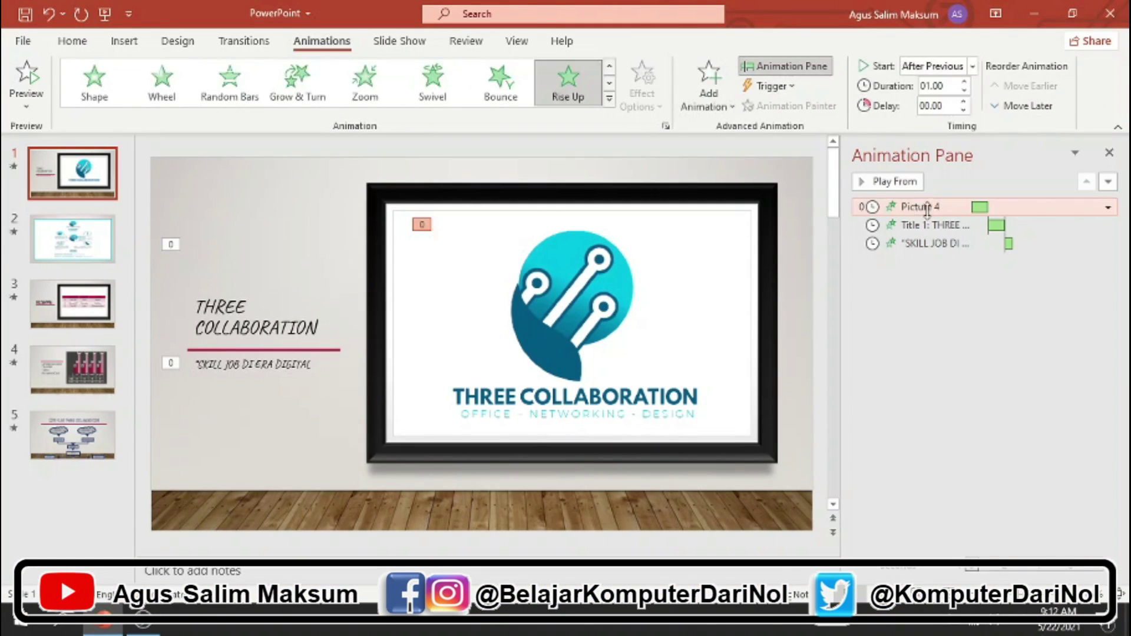
left_click(973, 66)
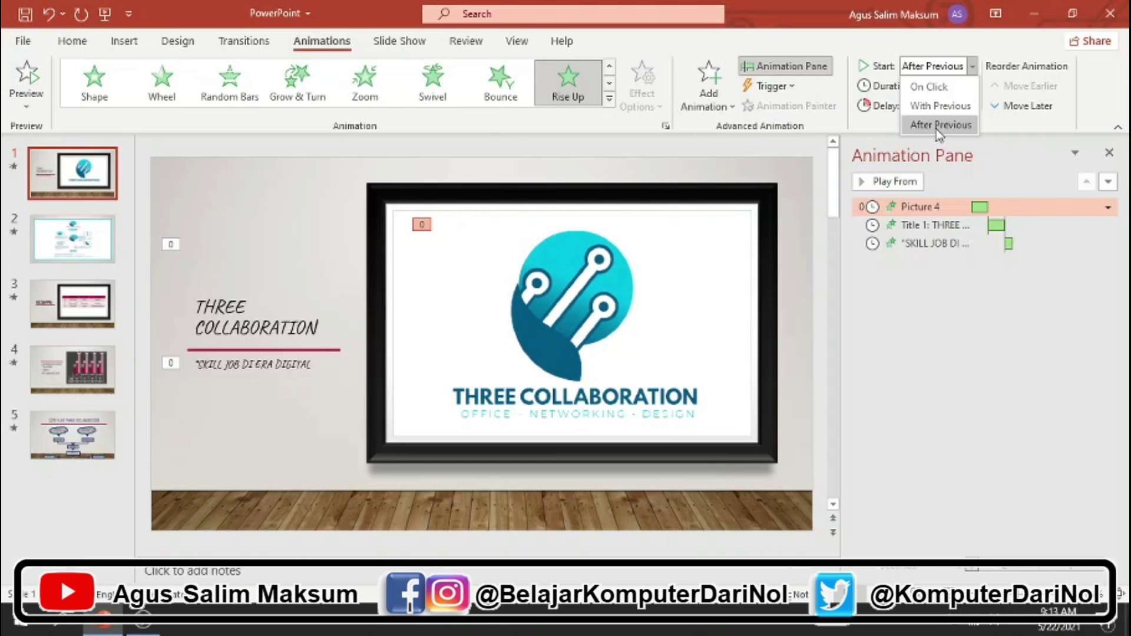
left_click(911, 205)
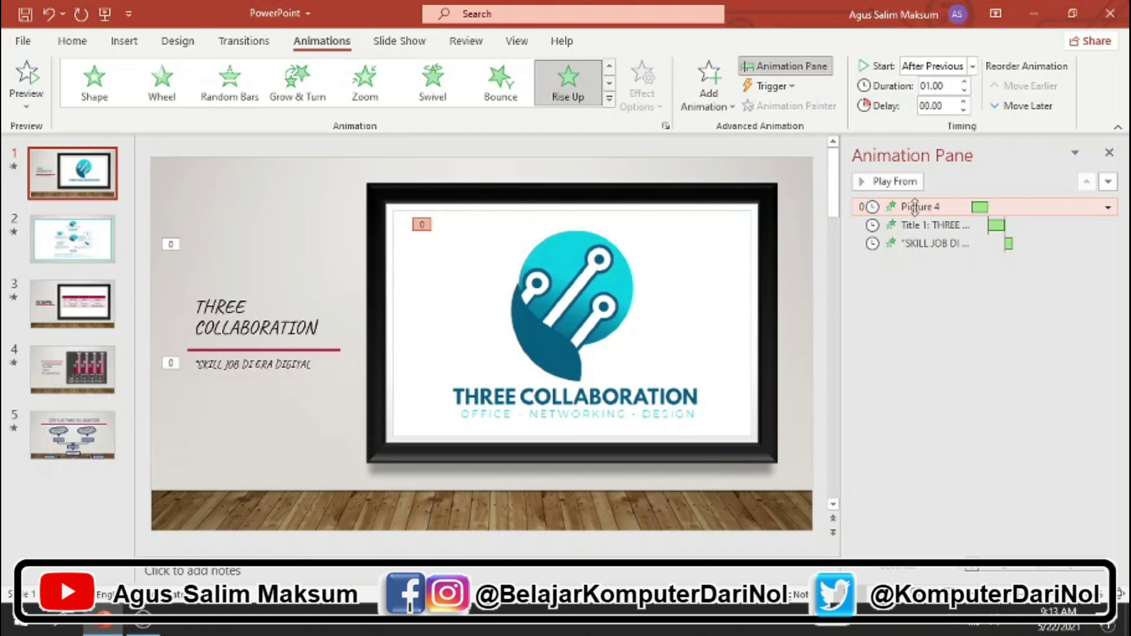
left_click(919, 224)
left_click(920, 244)
left_click(924, 207)
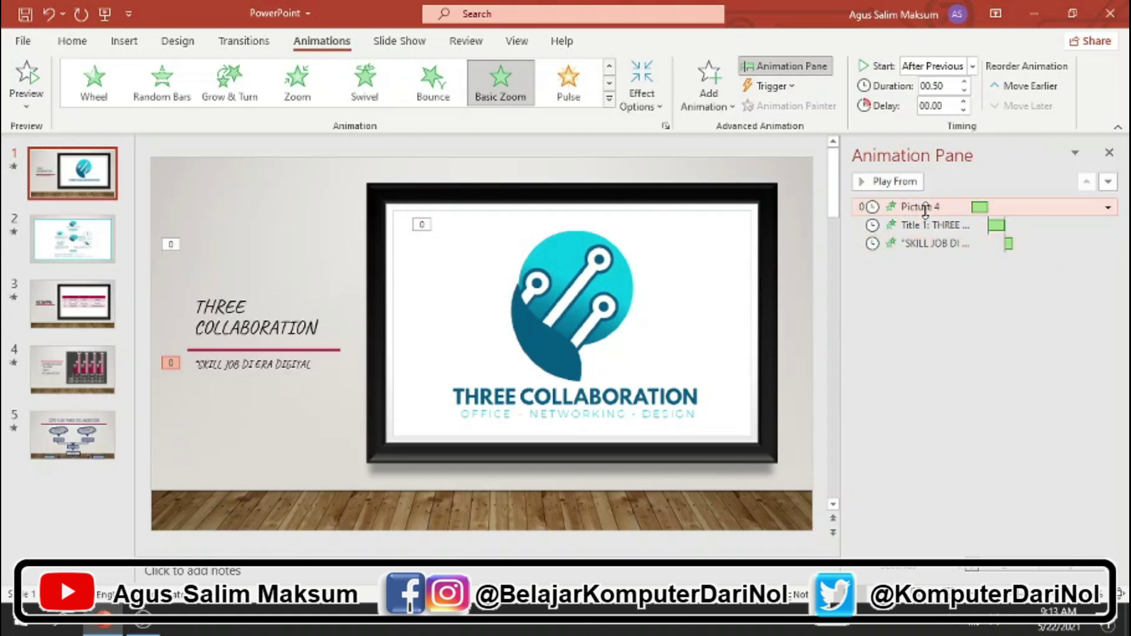
left_click(923, 225)
left_click(924, 243)
key("Up")
key("Up")
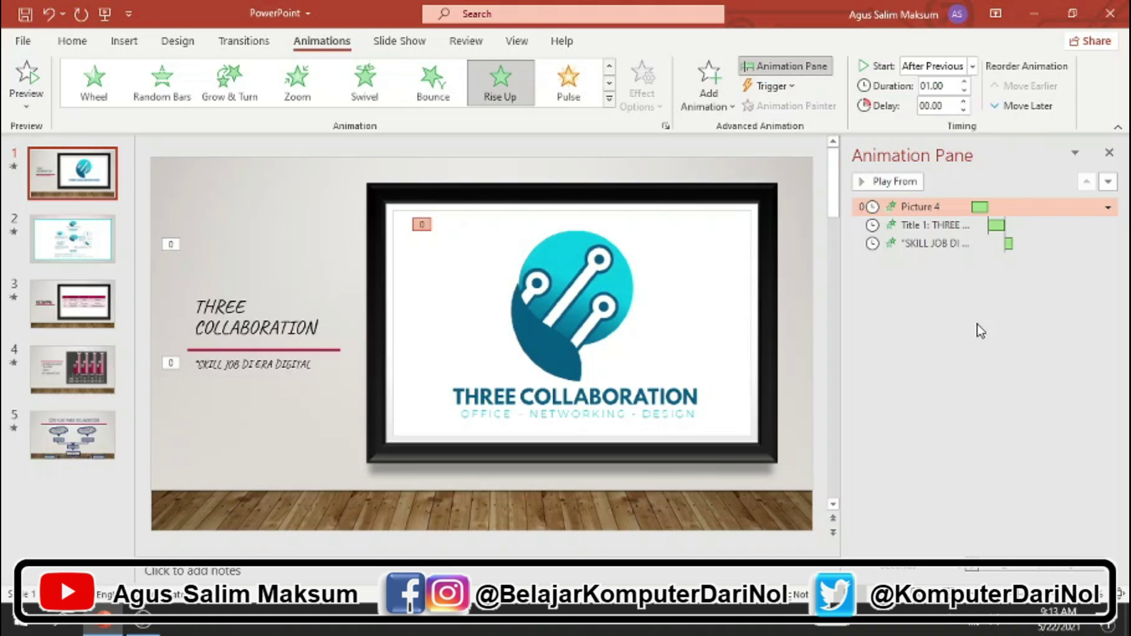
Close the Animation Pane and flip through slides 2 to 5 before returning to slide 1.
left_click(1109, 155)
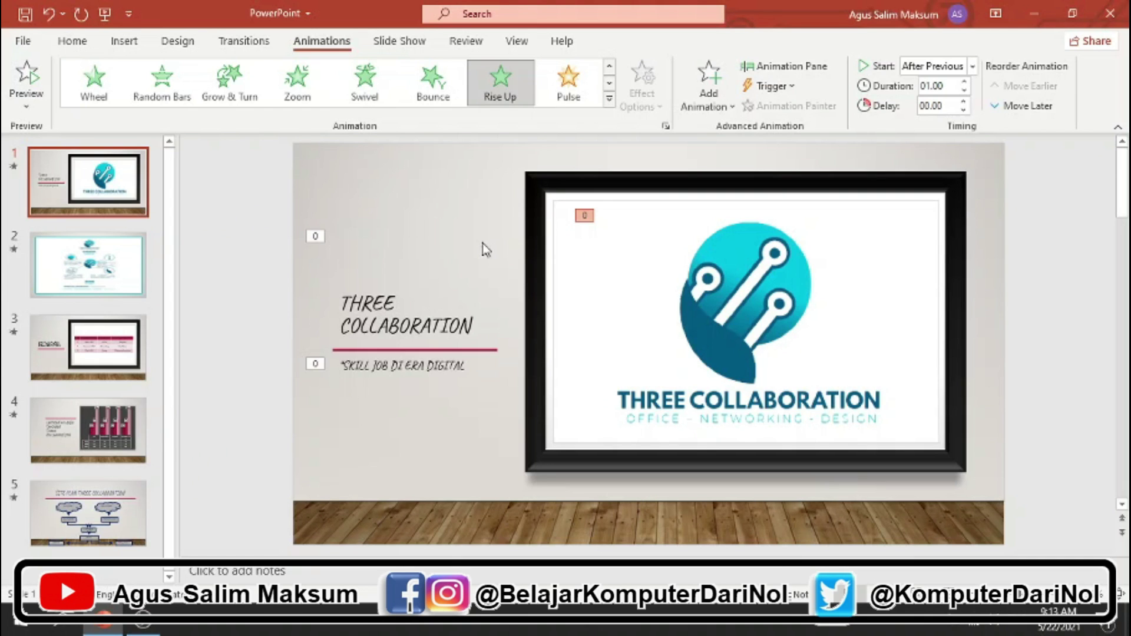
left_click(112, 267)
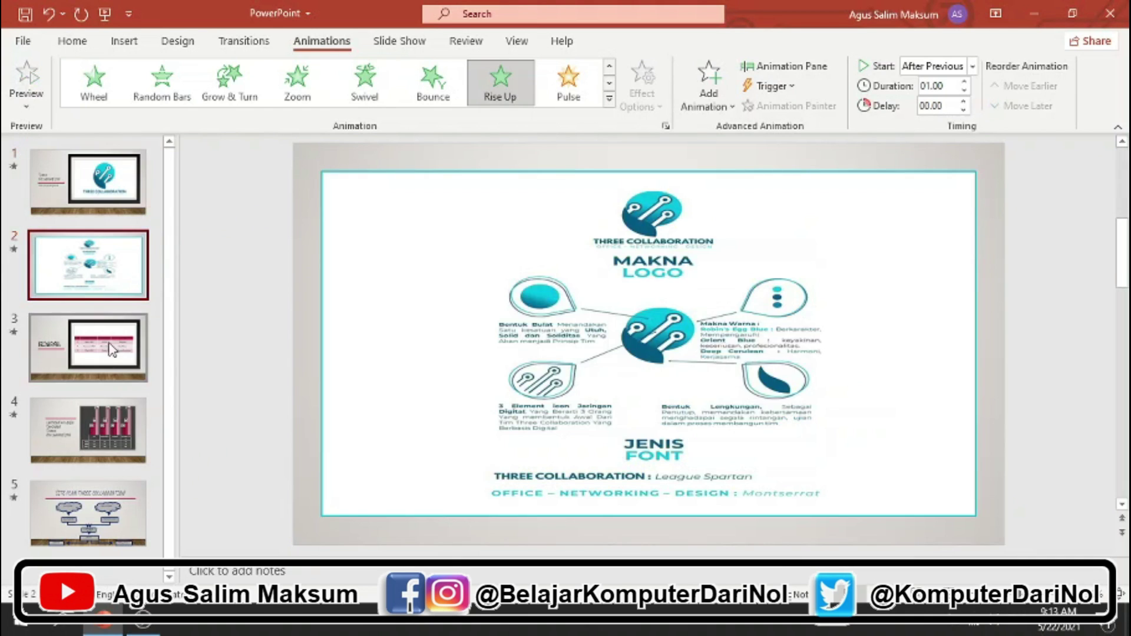
left_click(109, 347)
left_click(109, 430)
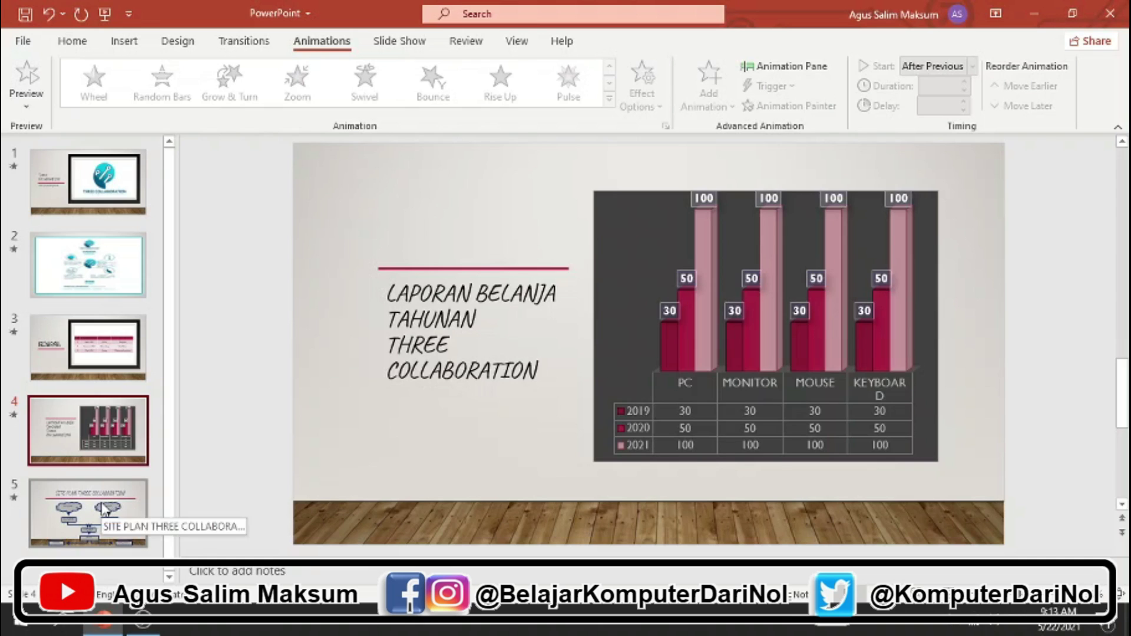
left_click(103, 510)
left_click(111, 216)
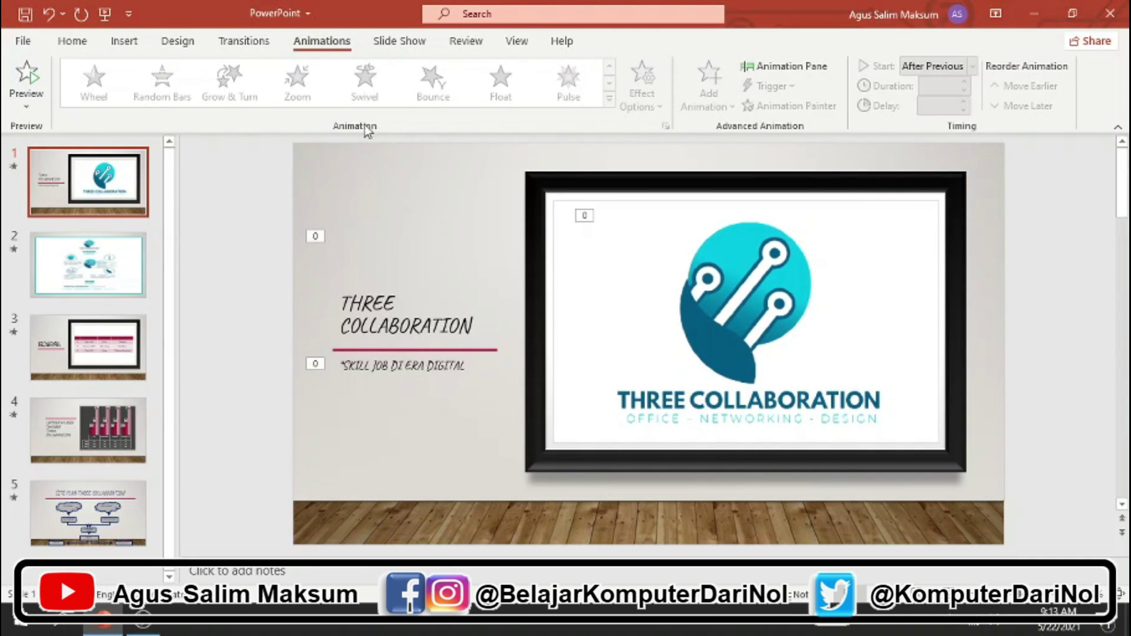
Check slide 1's transition settings, browse slides 2-4 again, and scroll down toward slide 5.
left_click(239, 42)
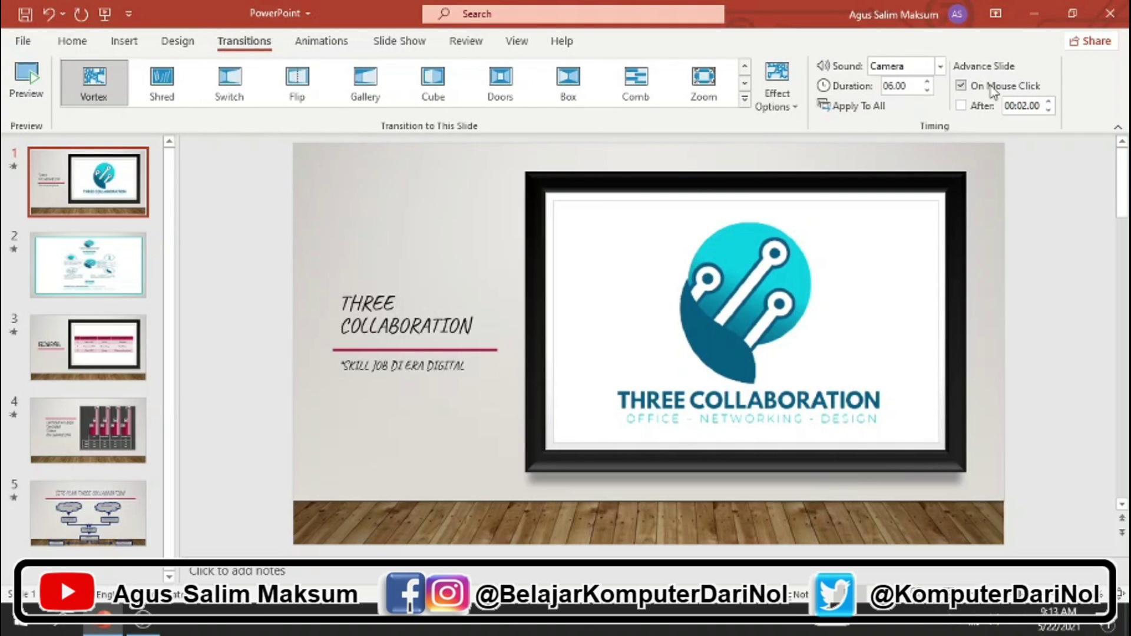
left_click(322, 41)
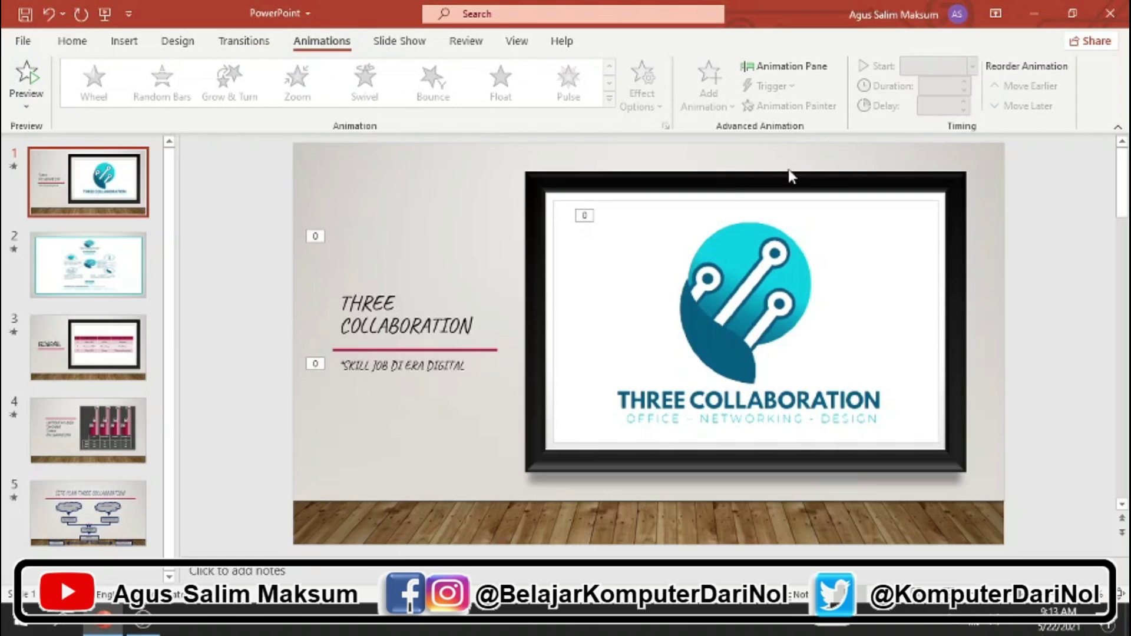
left_click(96, 287)
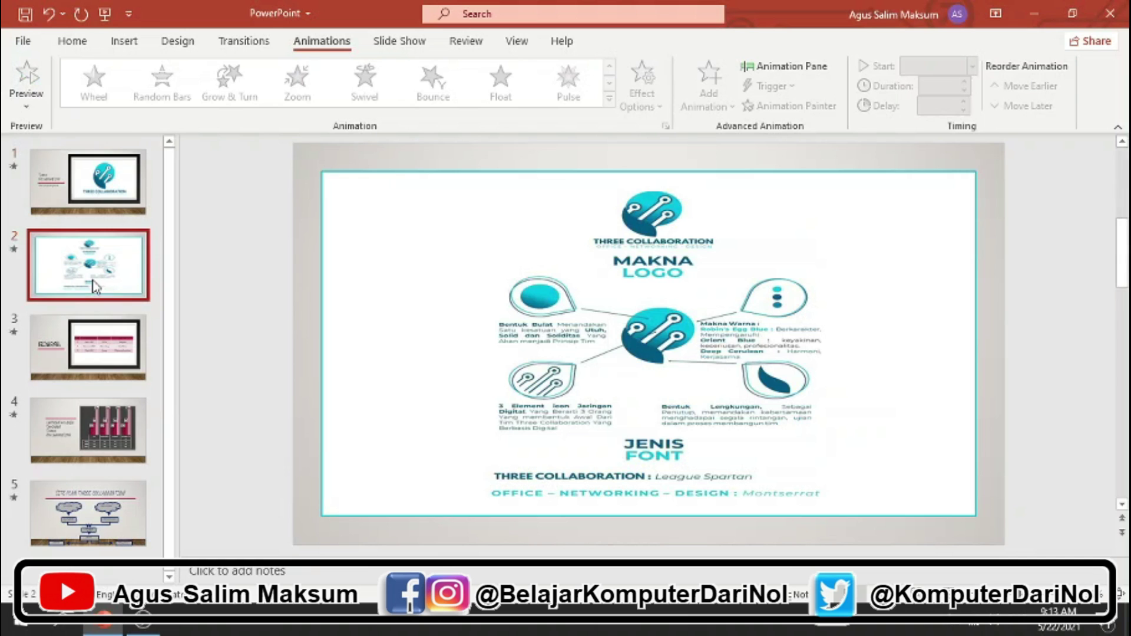
left_click(77, 350)
key("Down")
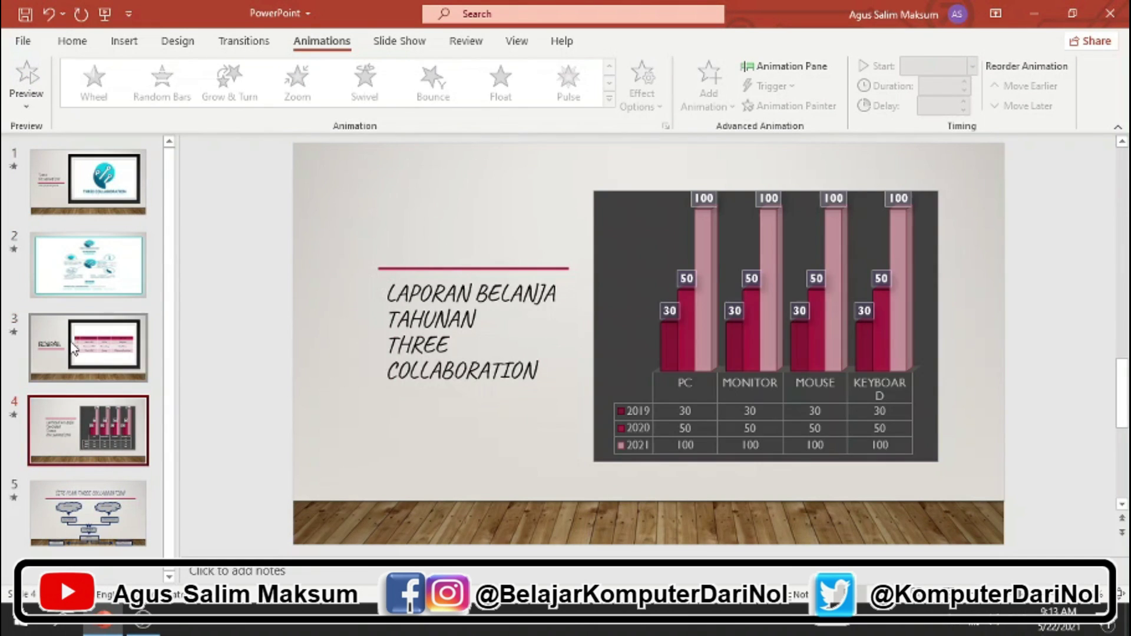
left_click(75, 349)
left_click(80, 268)
left_click(83, 193)
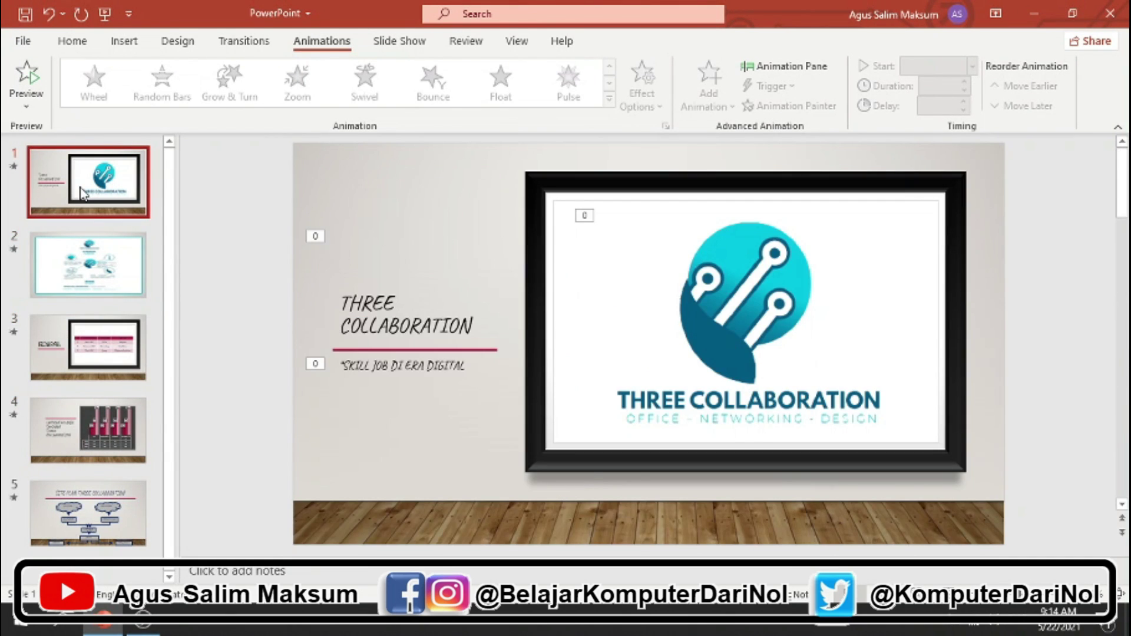
scroll(392, 355, "down", 4)
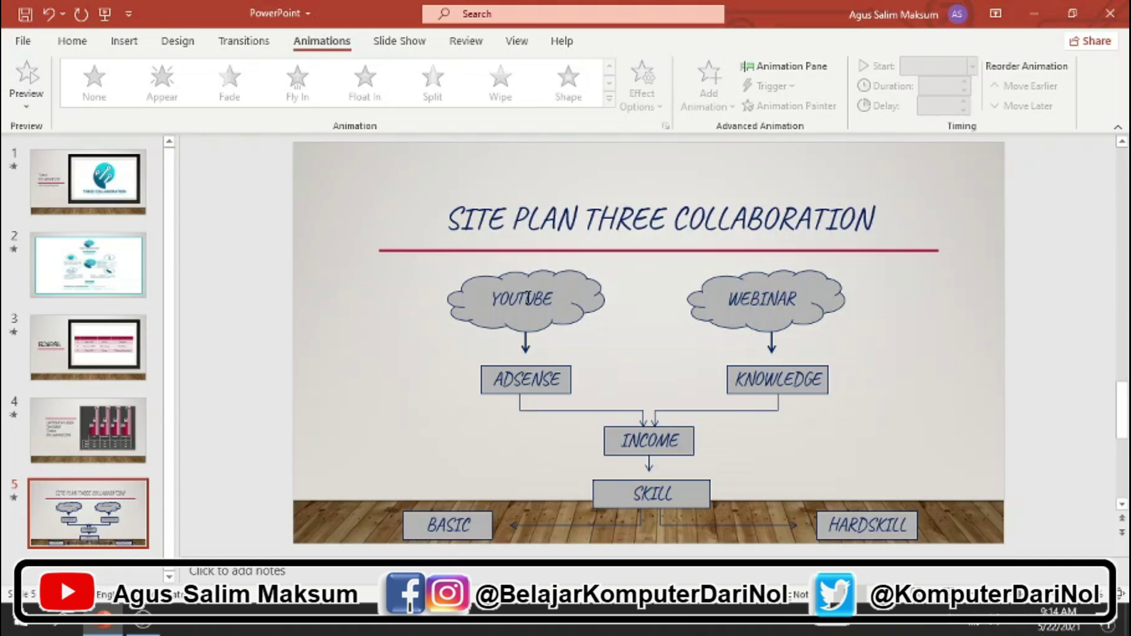
left_click(598, 285)
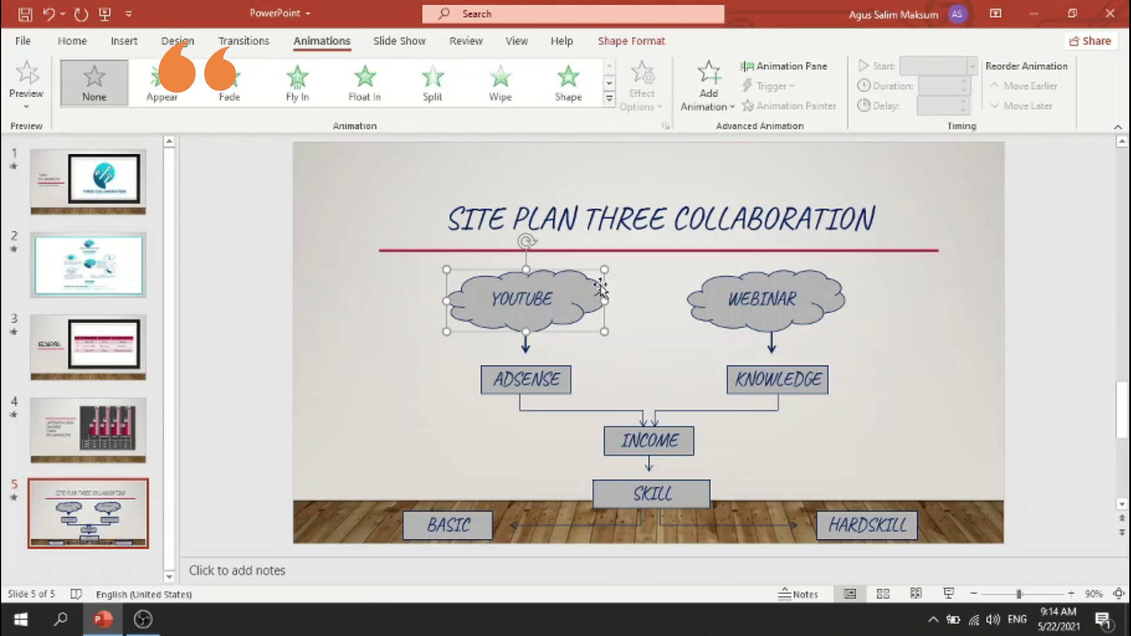
left_click(829, 291)
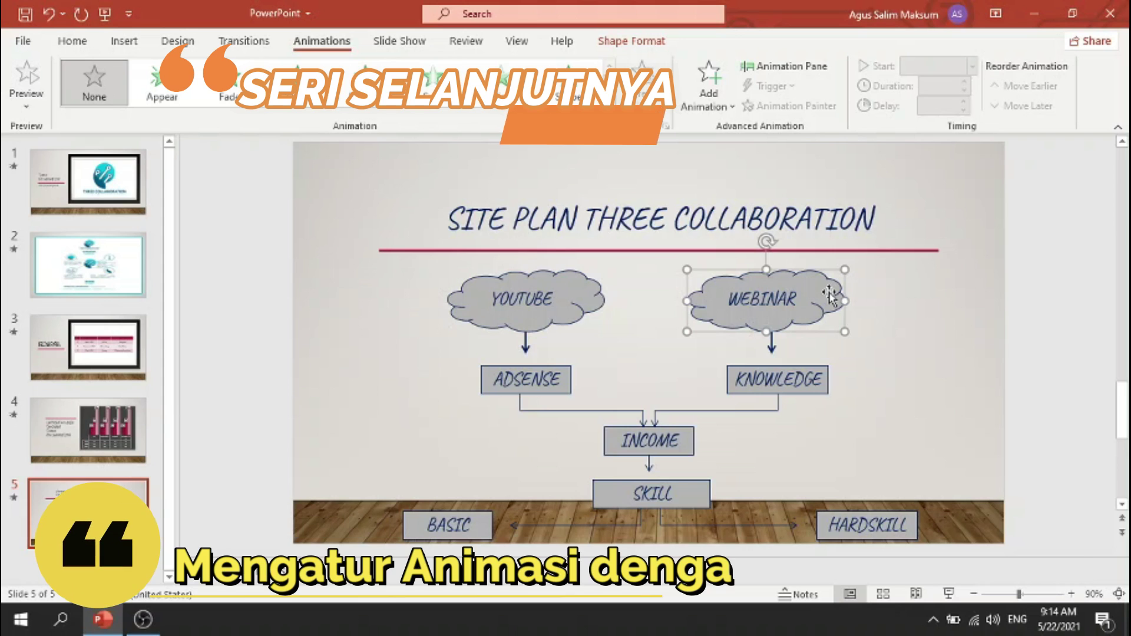
left_click(557, 305)
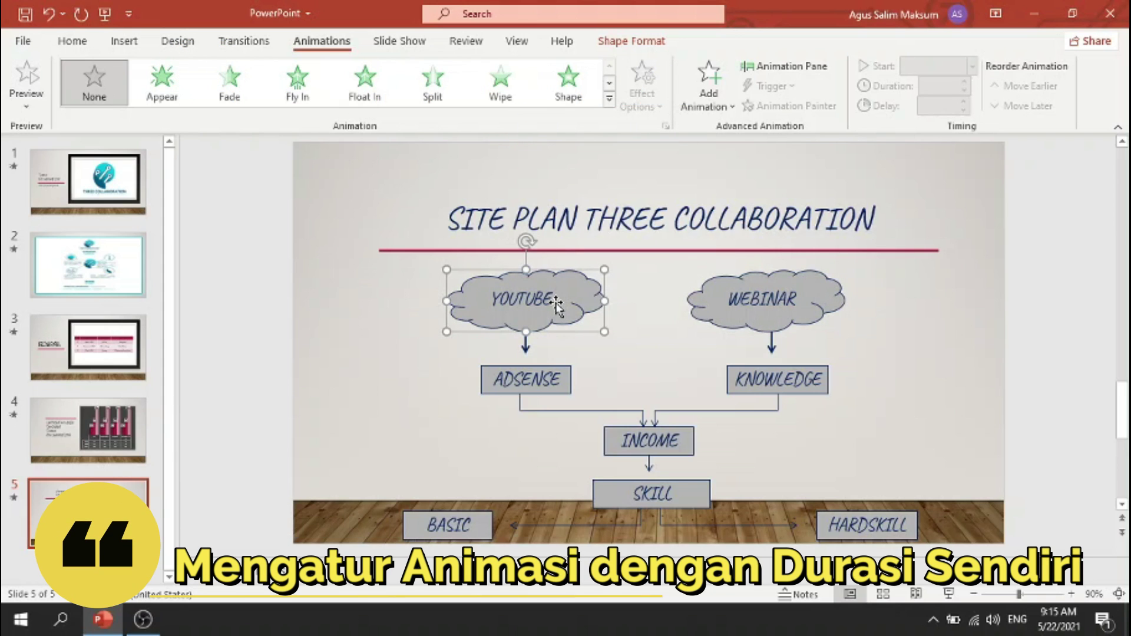
left_click(703, 314)
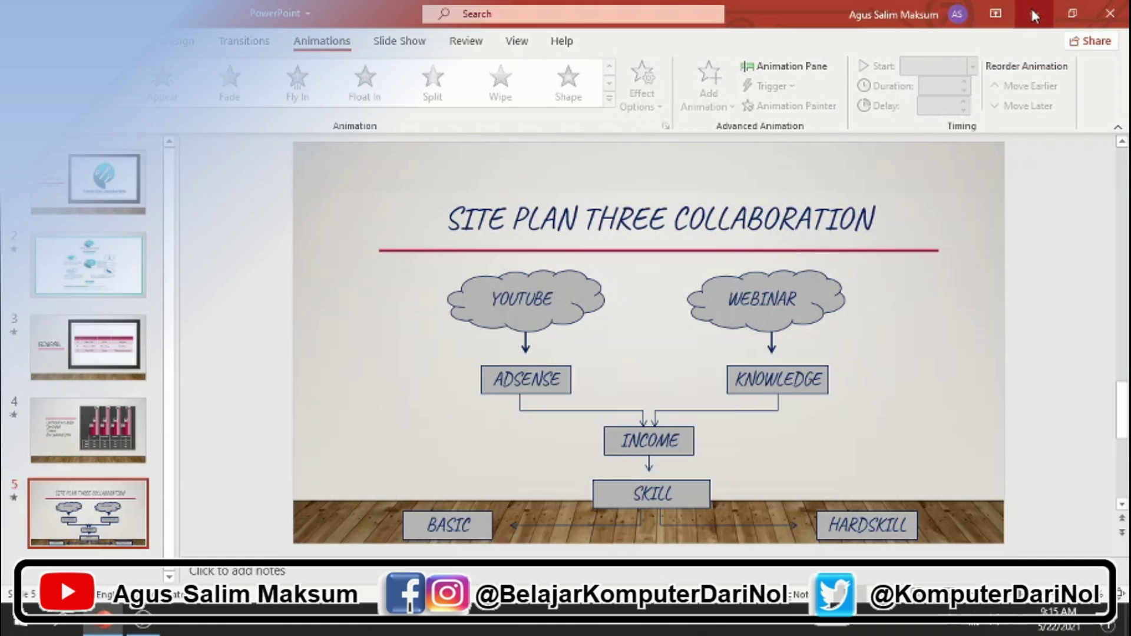